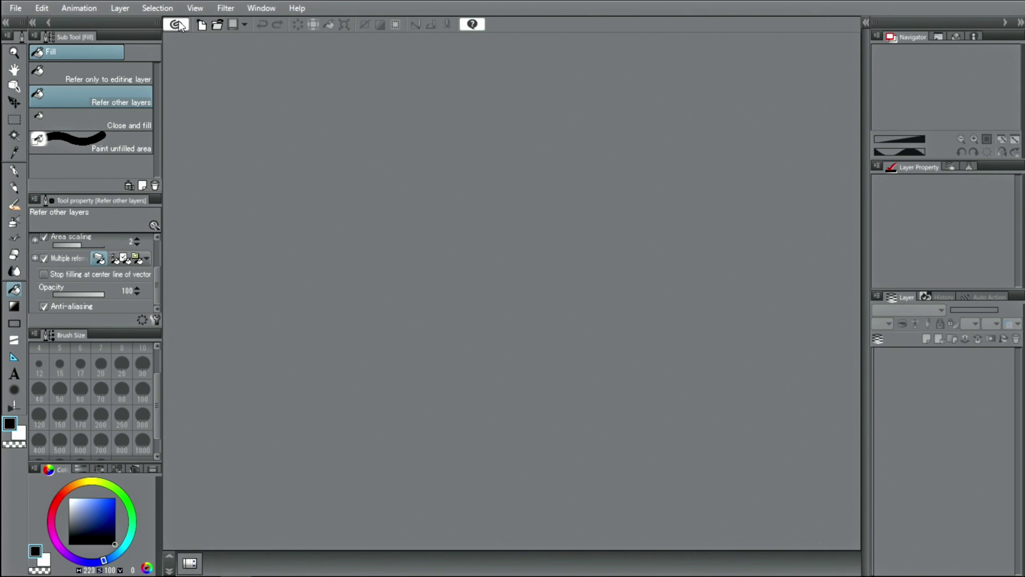
# Open the Clip Studio launcher from the command bar icon to reach CLIP STUDIO ASSETS.
pyautogui.click(175, 25)
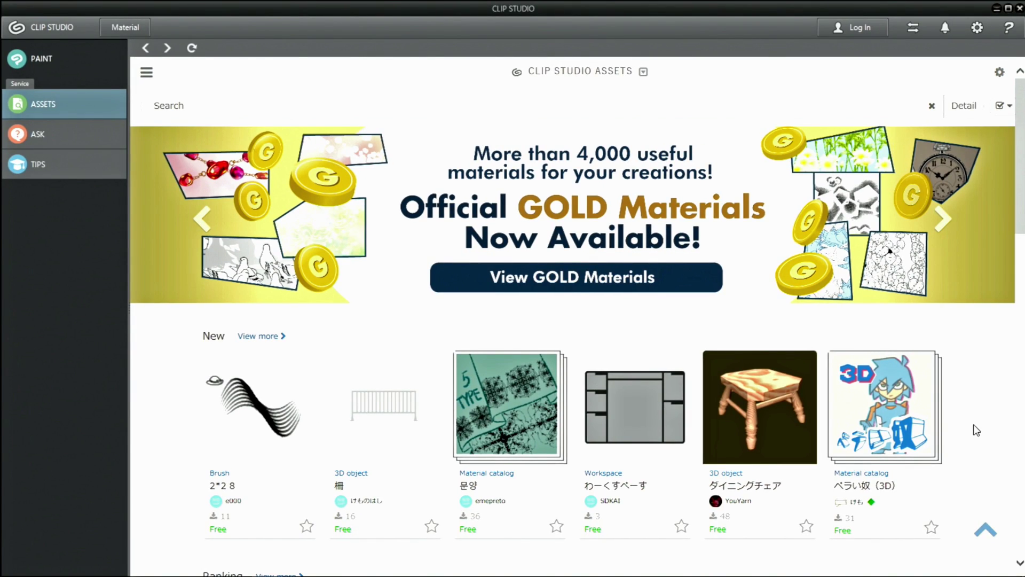
# Browse down the ASSETS home page and back up, then open the site navigation menu.
pyautogui.scroll(-7, 976, 430)
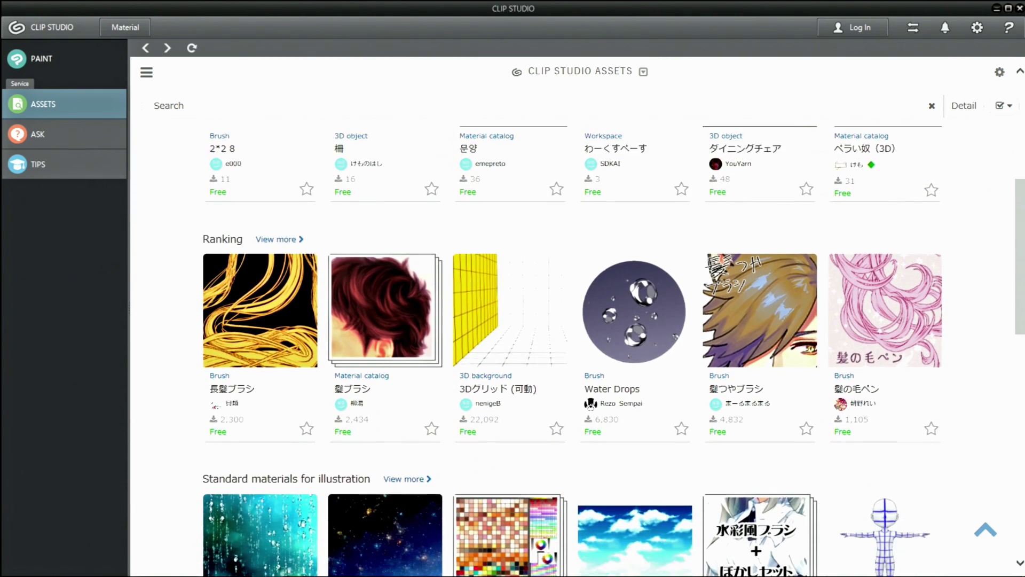
pyautogui.scroll(-8, 979, 502)
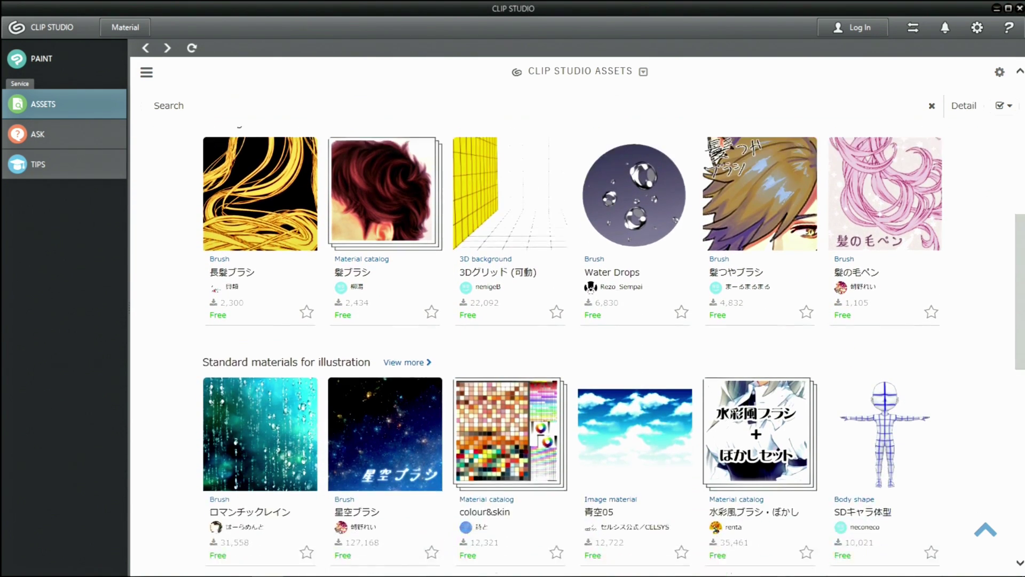
pyautogui.scroll(7, 577, 347)
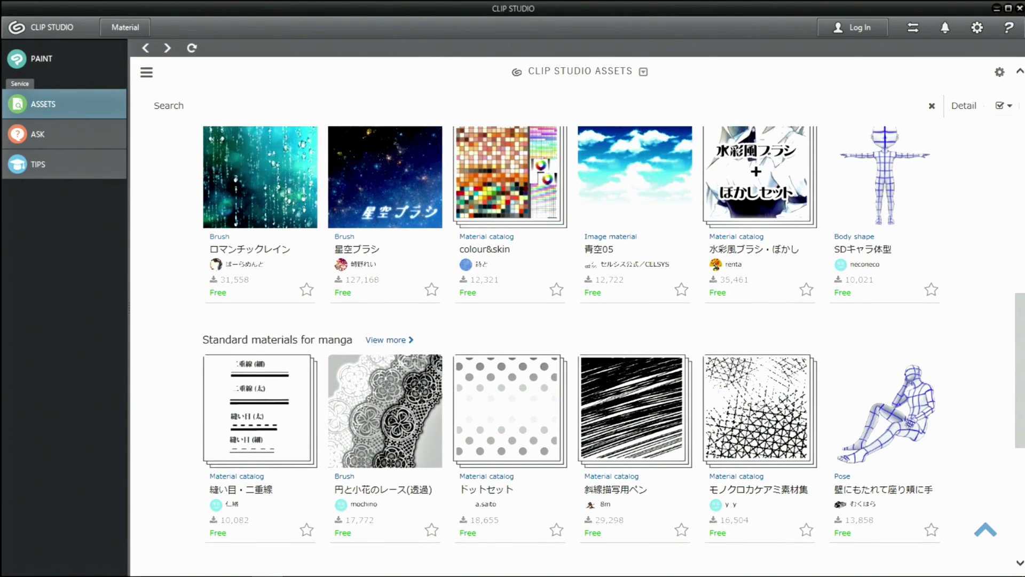
pyautogui.scroll(1, 1020, 217)
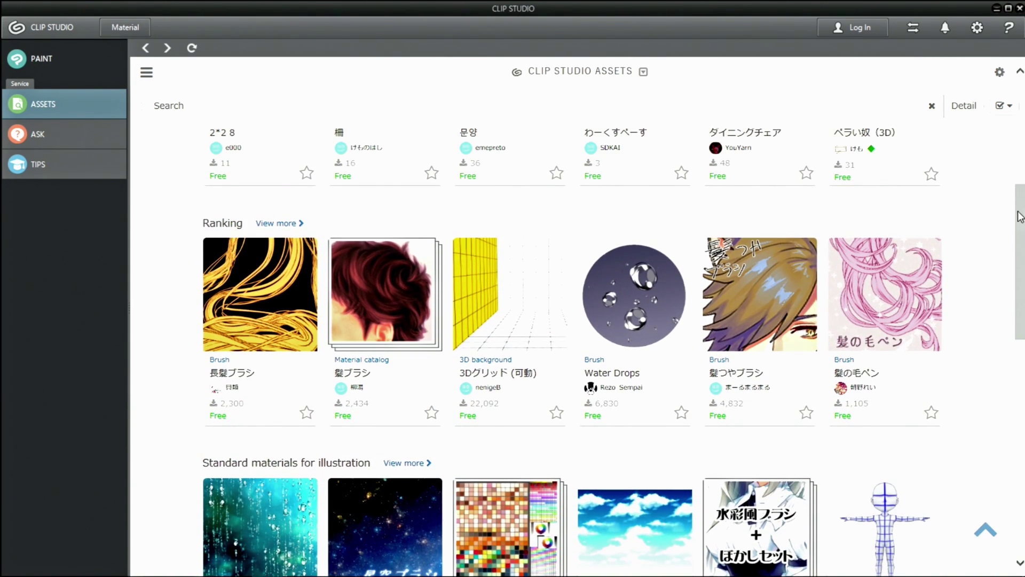
pyautogui.scroll(7, 1005, 162)
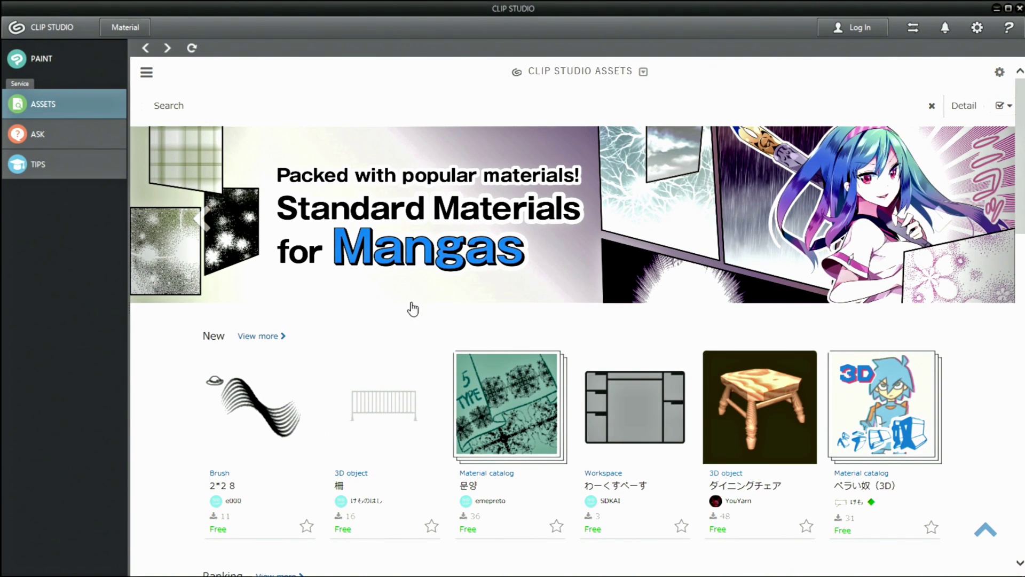
pyautogui.click(146, 72)
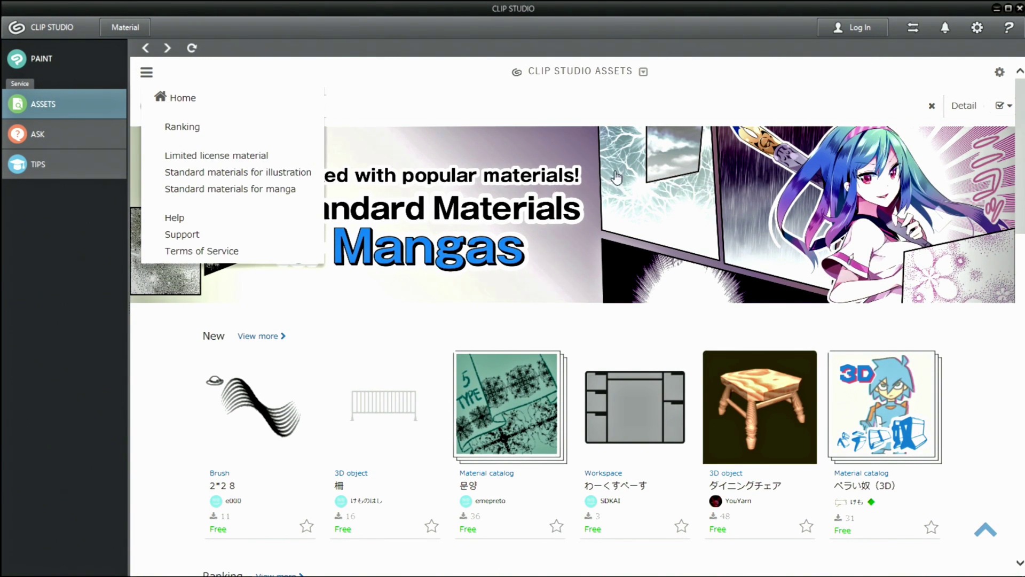
# Sign in to the Clip Studio account and reopen the site navigation menu.
pyautogui.click(846, 28)
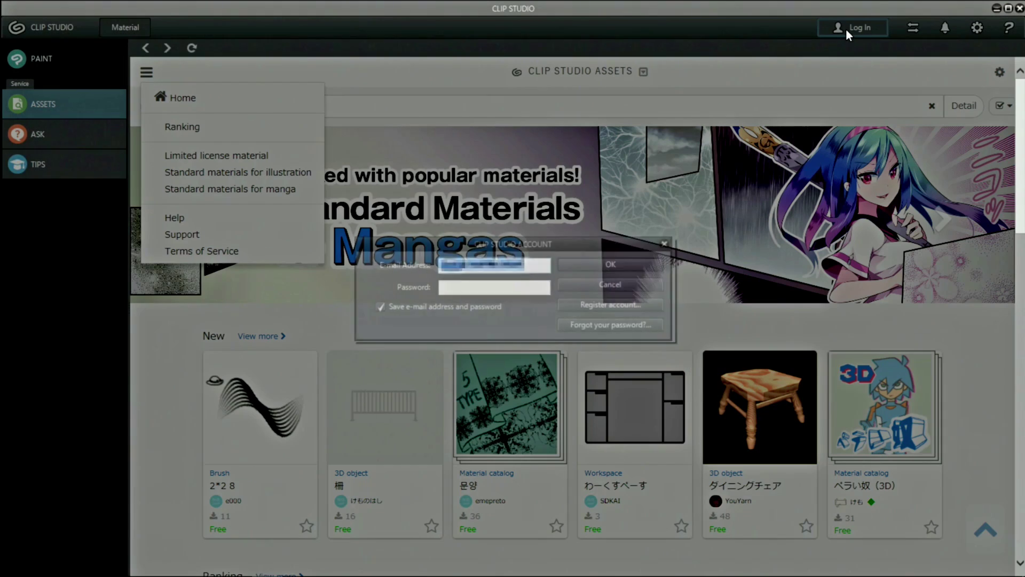
pyautogui.click(666, 243)
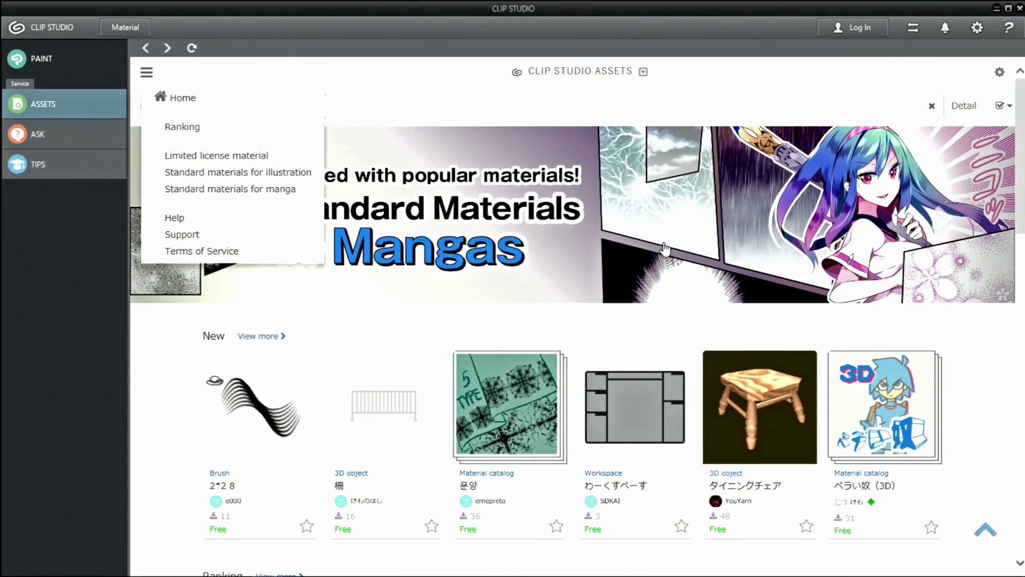
pyautogui.click(673, 328)
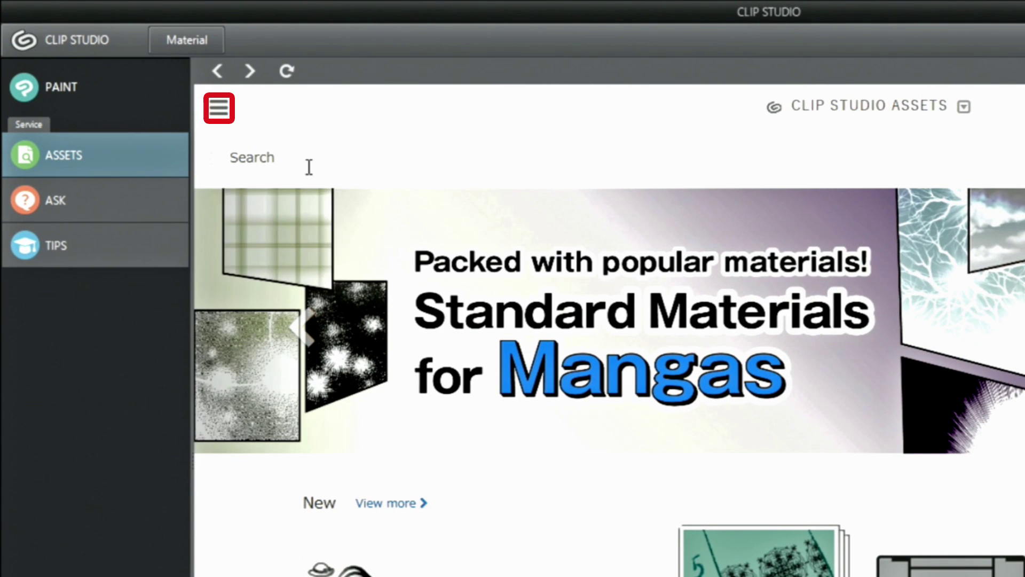
pyautogui.click(218, 107)
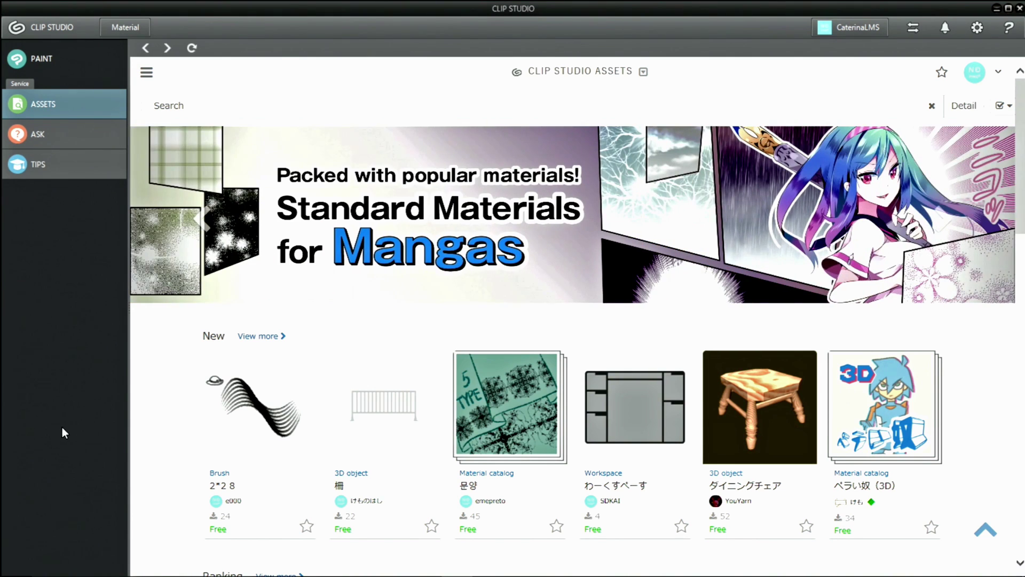
# Download the free カスタムGペン brush from the Popular materials list, then return to the list.
pyautogui.click(251, 336)
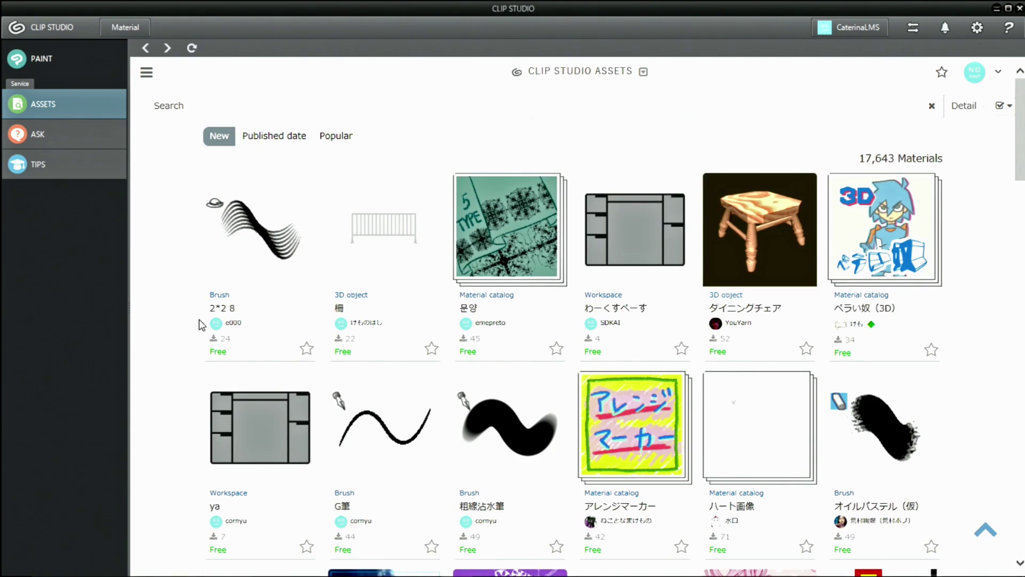
pyautogui.click(324, 142)
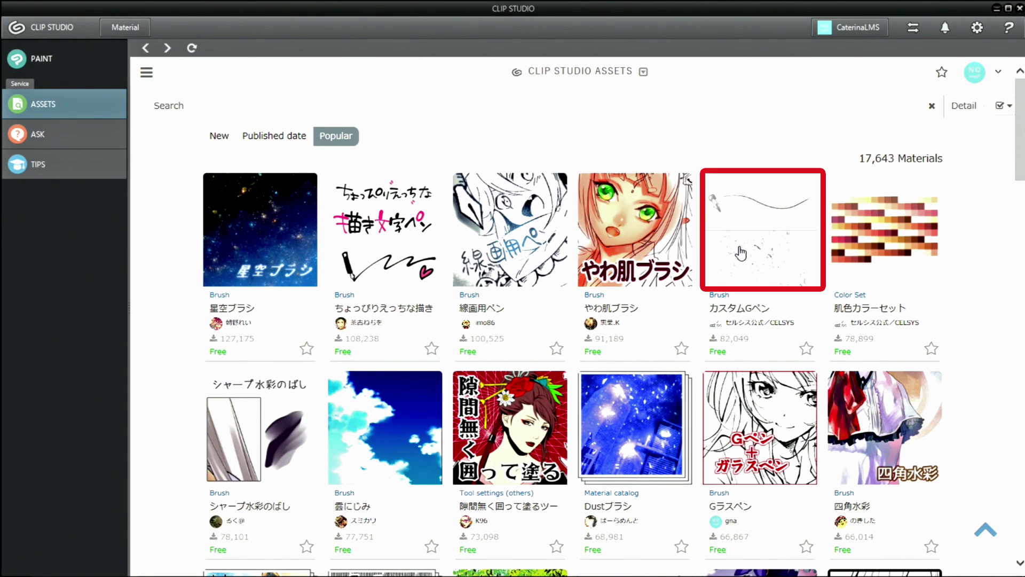
pyautogui.click(741, 252)
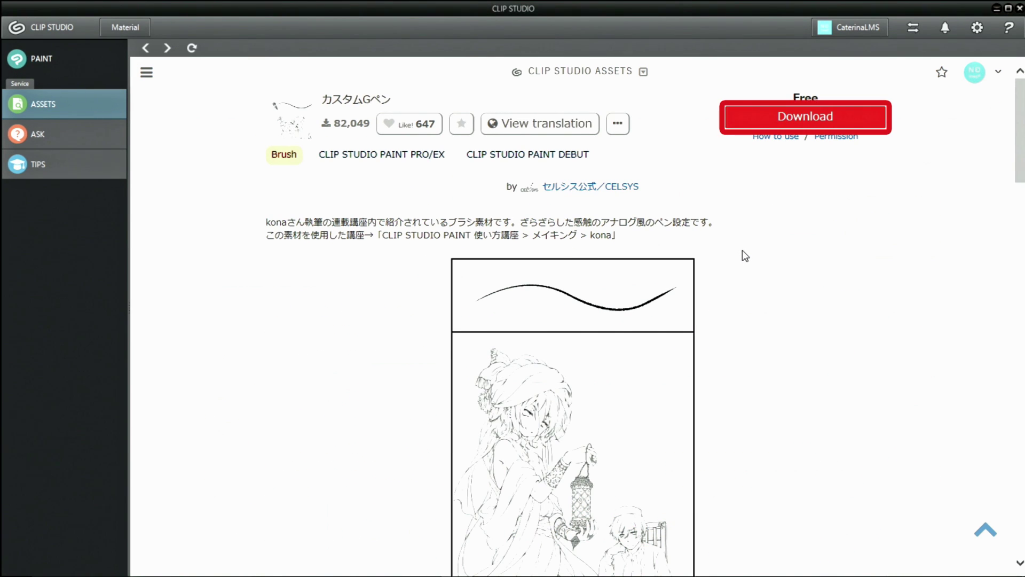
pyautogui.click(827, 113)
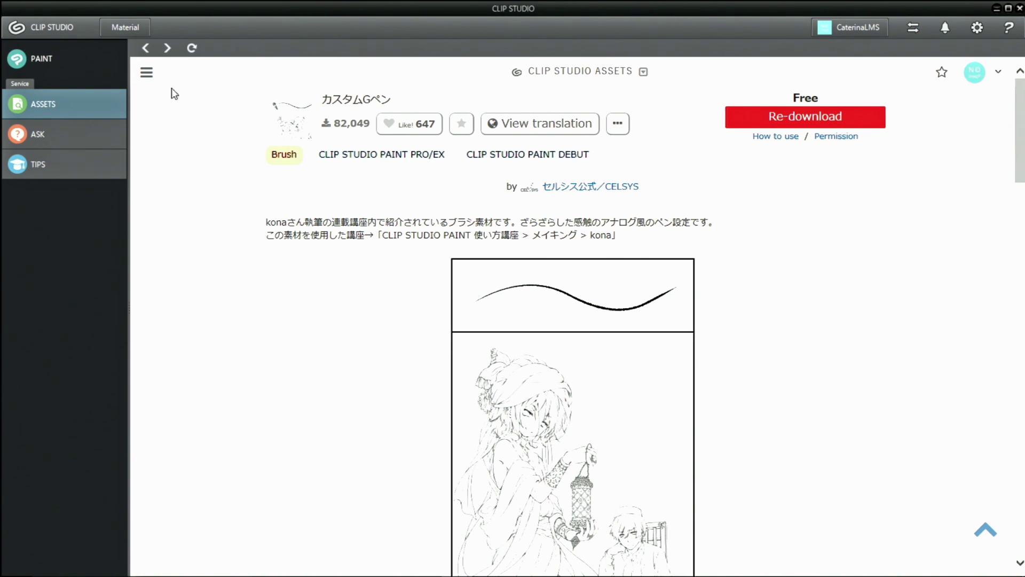
pyautogui.click(144, 49)
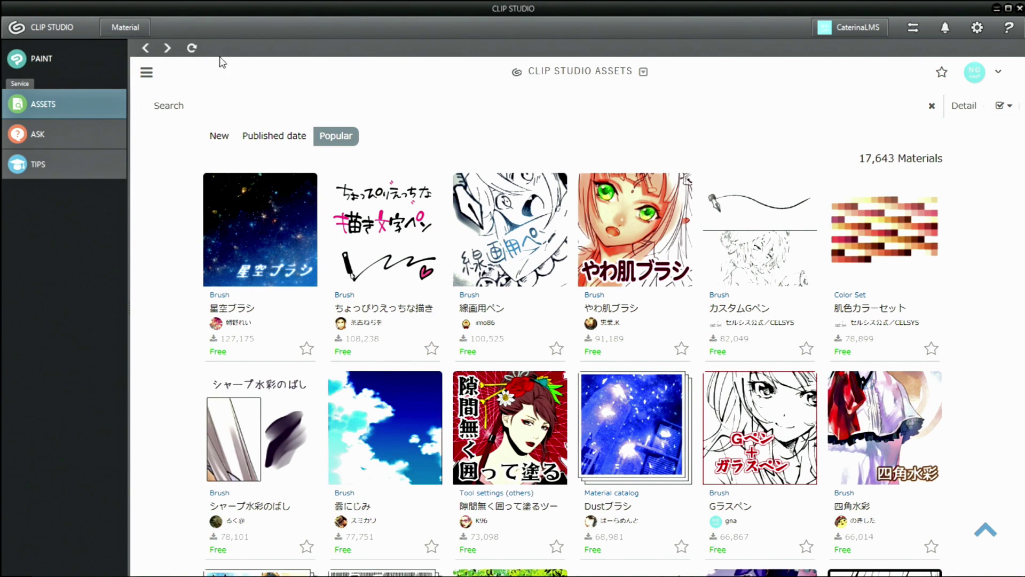
# Search the materials store for 'nature'.
pyautogui.click(274, 104)
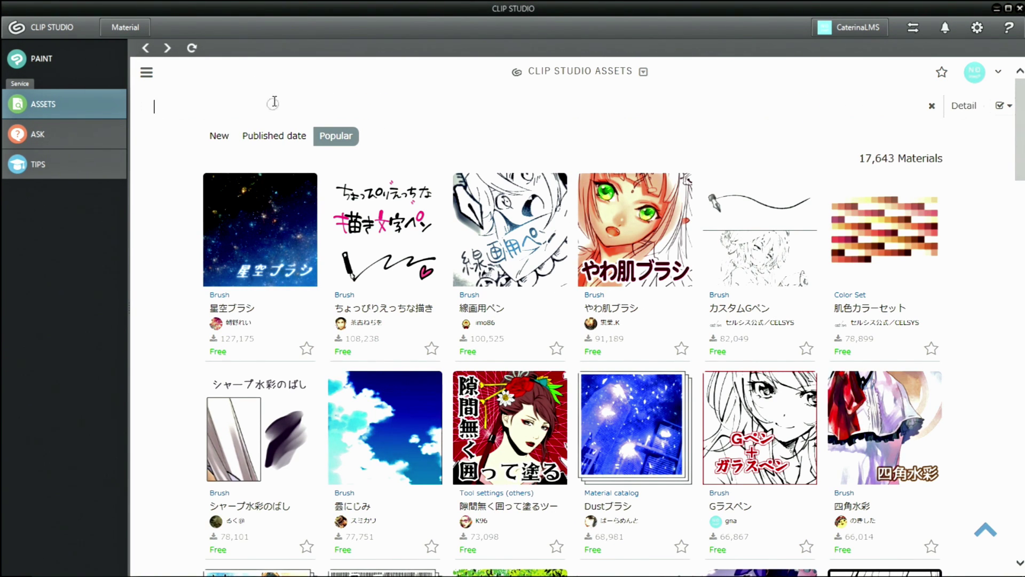
pyautogui.write('na')
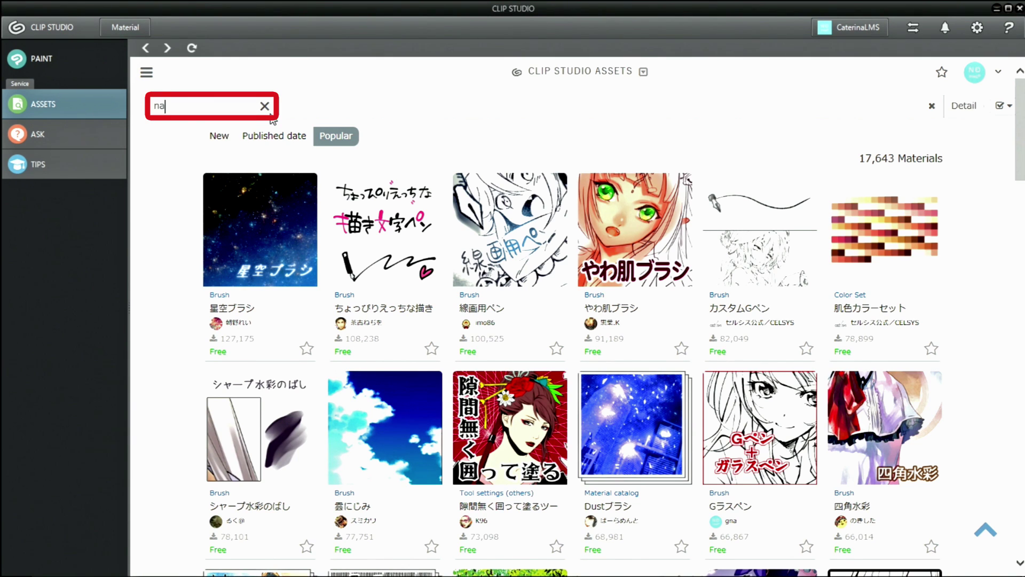
pyautogui.write('ture')
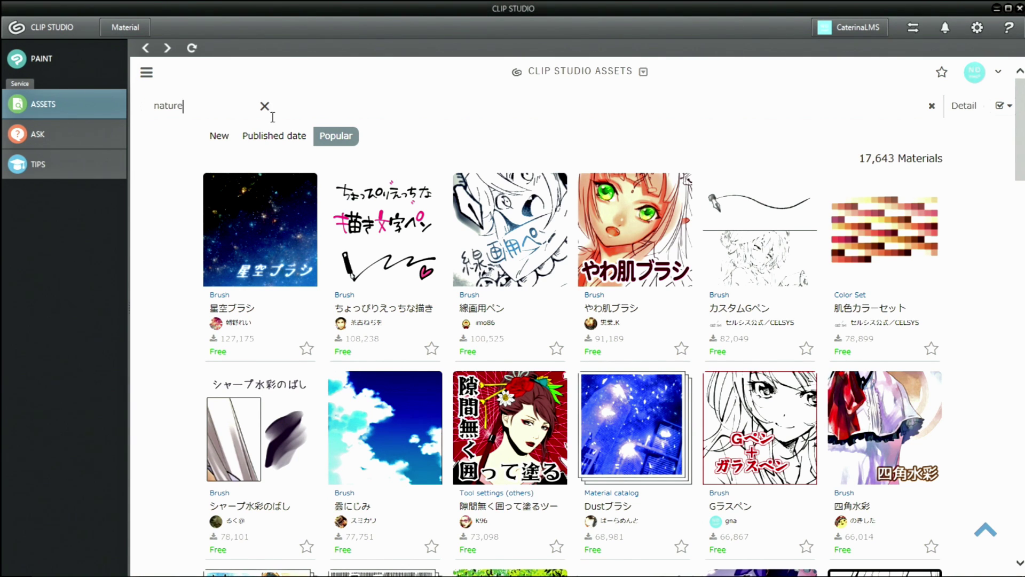
pyautogui.press('Return')
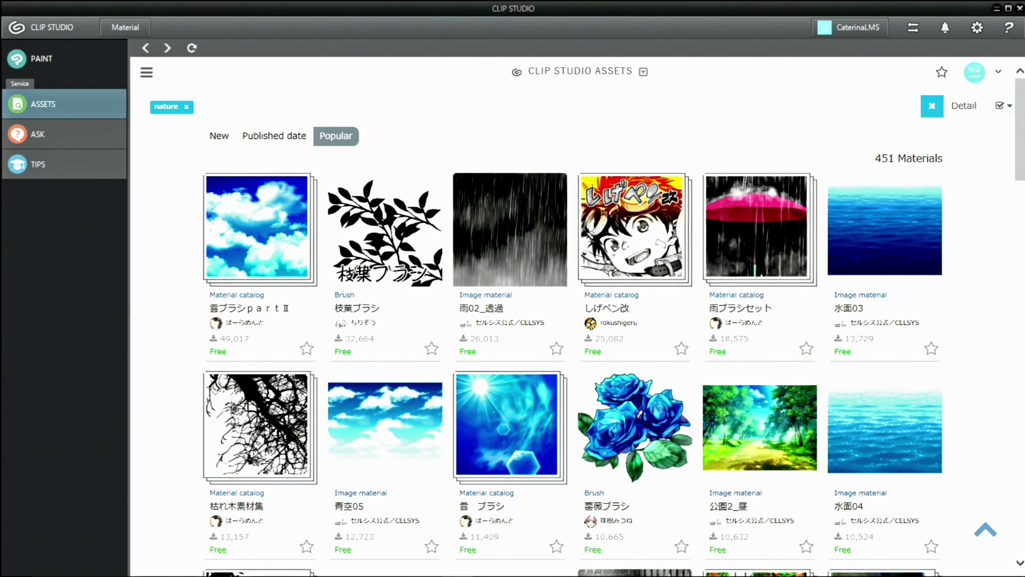
# Download the free 木の葉ブラシ tree-leaf brush from the nature results.
pyautogui.scroll(-4, 165, 228)
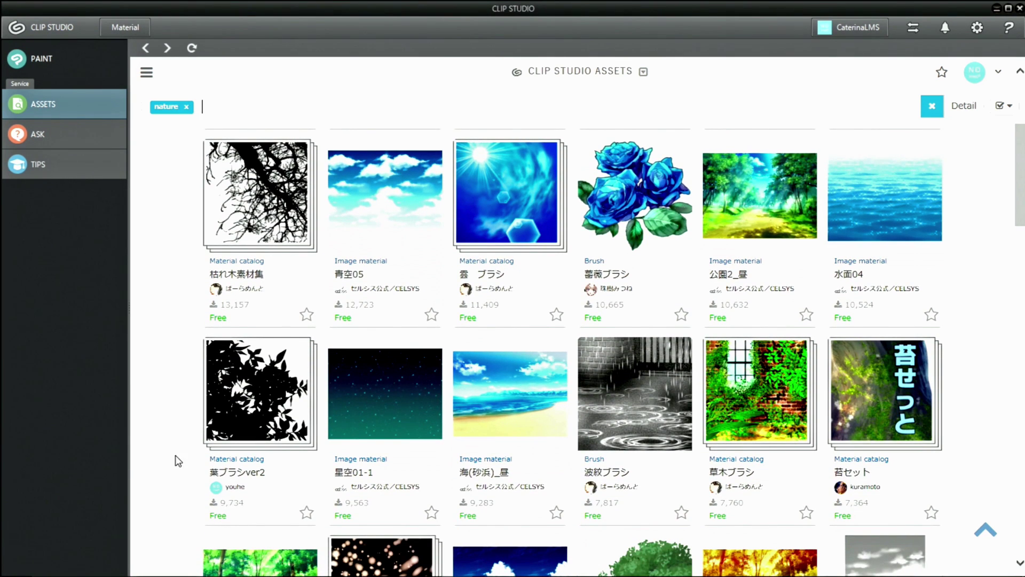
pyautogui.scroll(-4, 178, 461)
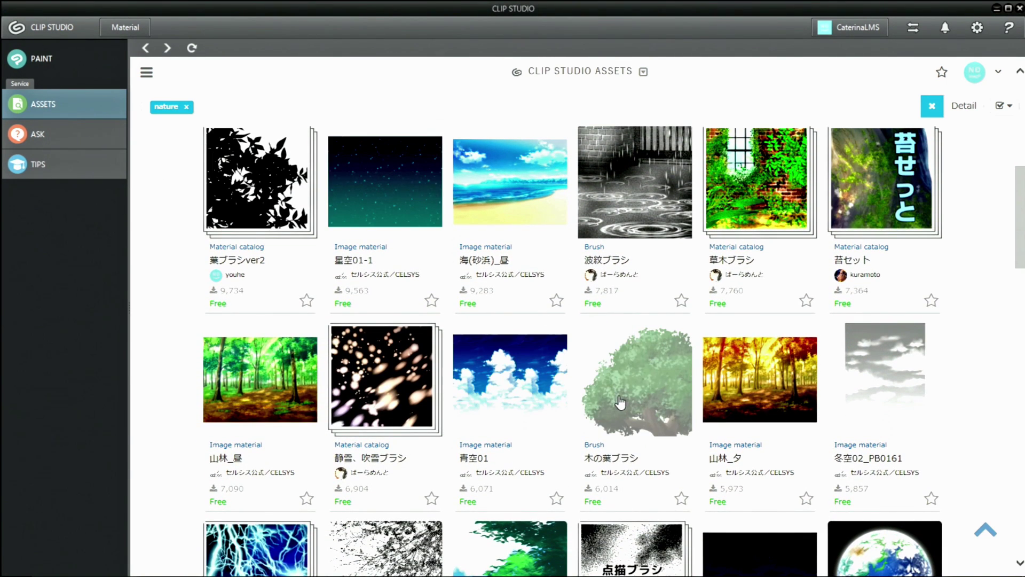
pyautogui.click(620, 404)
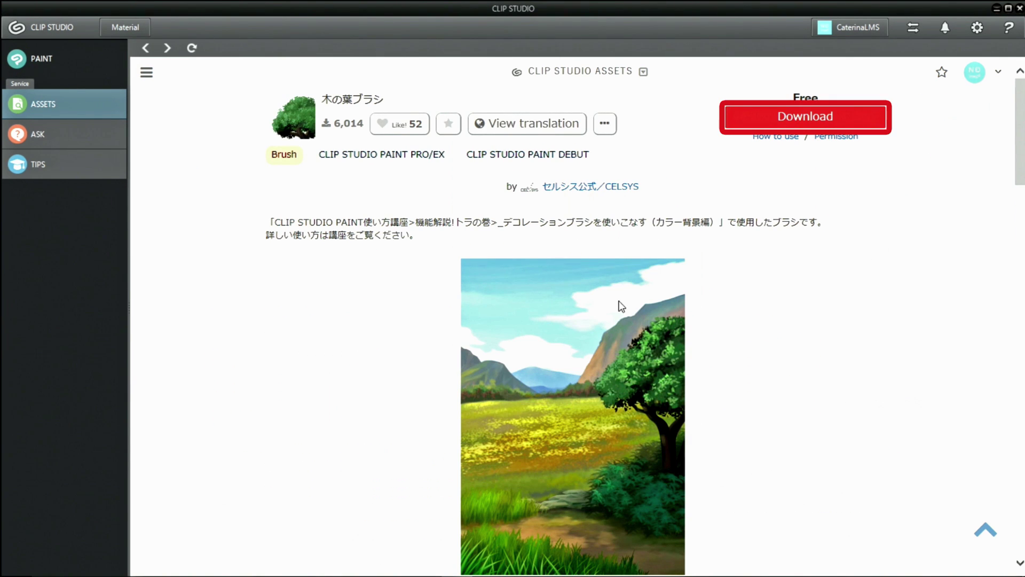
pyautogui.click(788, 122)
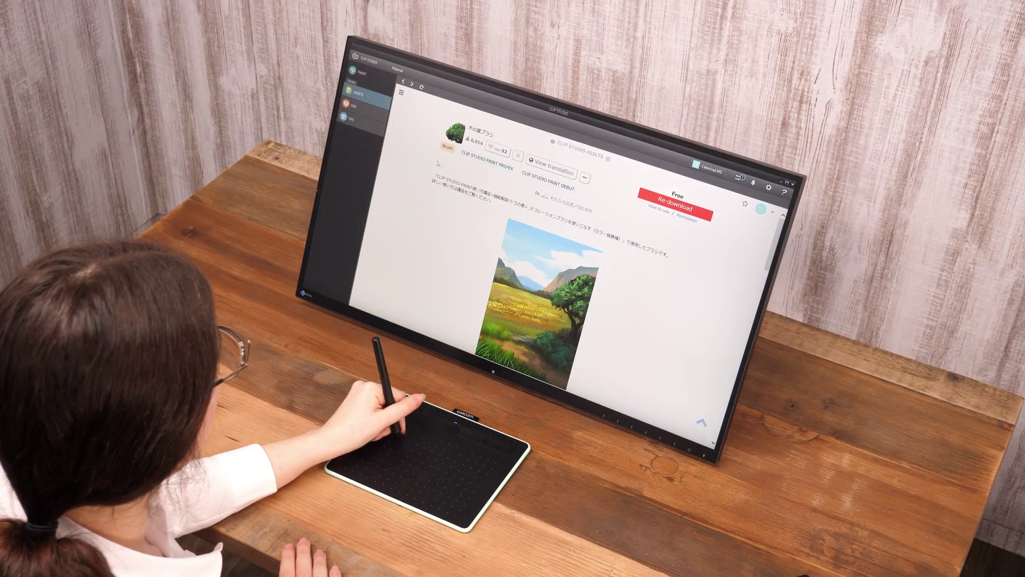
# Download the 海(砂浜)_昼 beach image material and switch back to CLIP STUDIO PAINT.
pyautogui.click(403, 82)
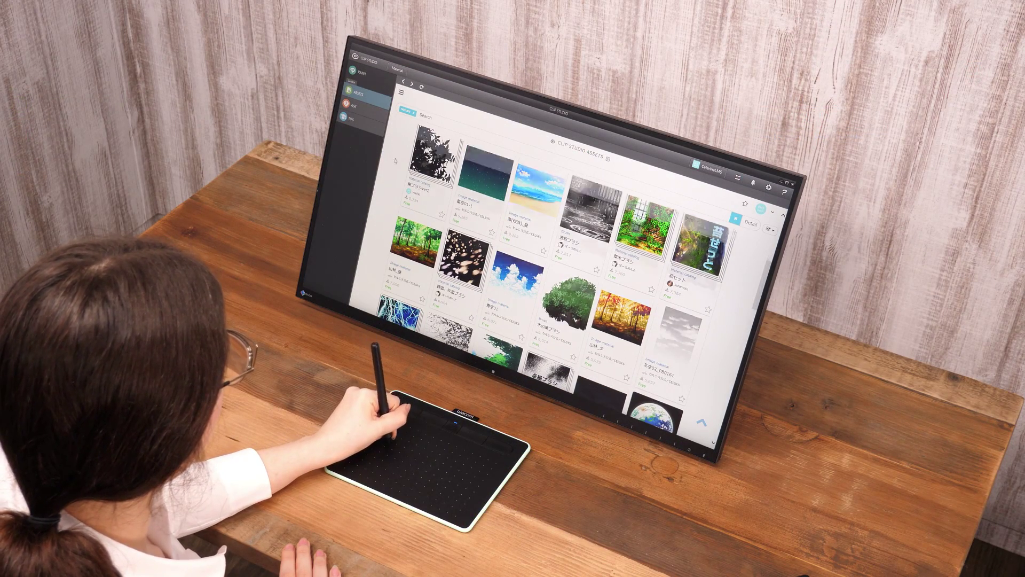
pyautogui.scroll(2, 523, 243)
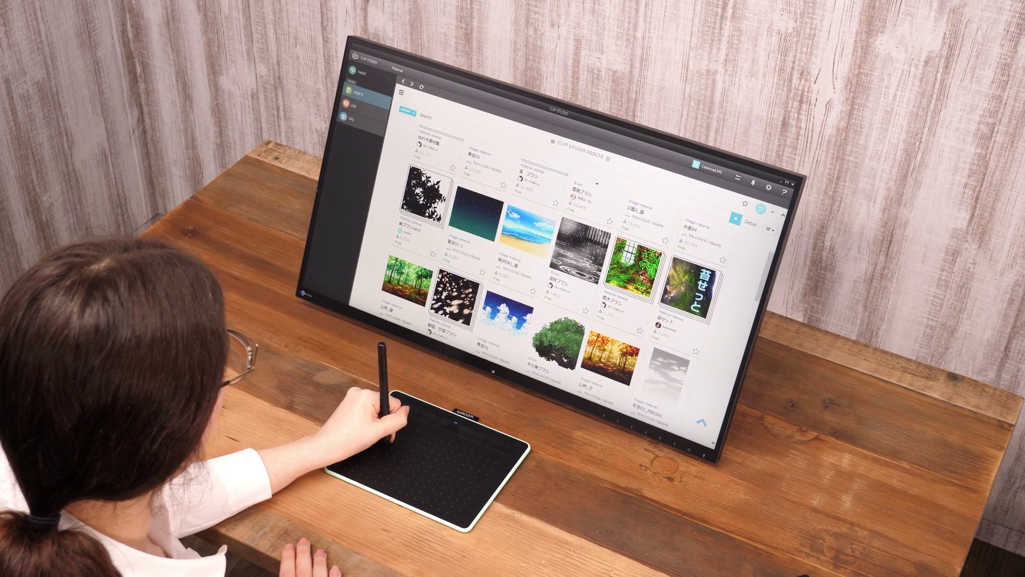
pyautogui.click(528, 228)
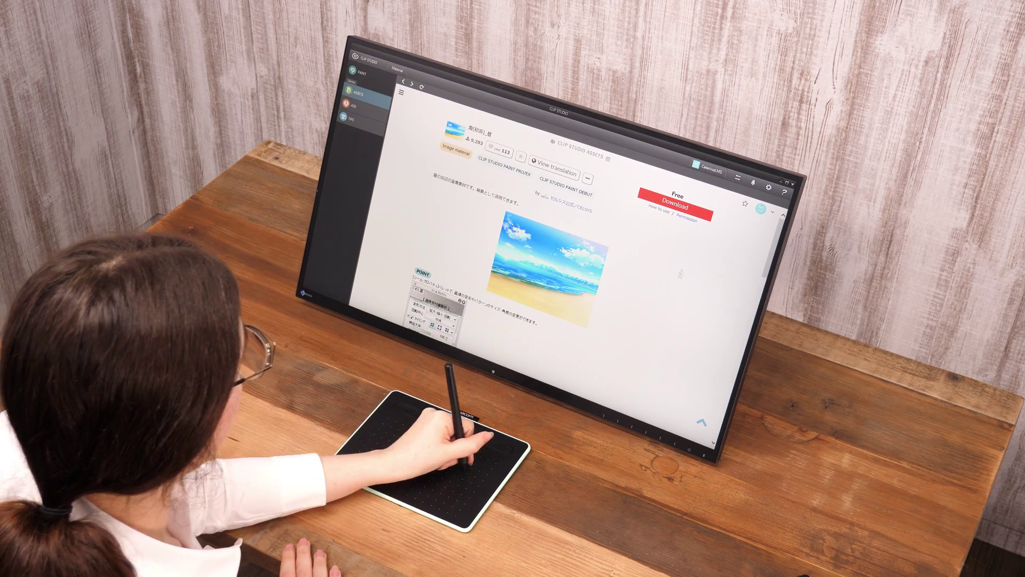
pyautogui.click(676, 203)
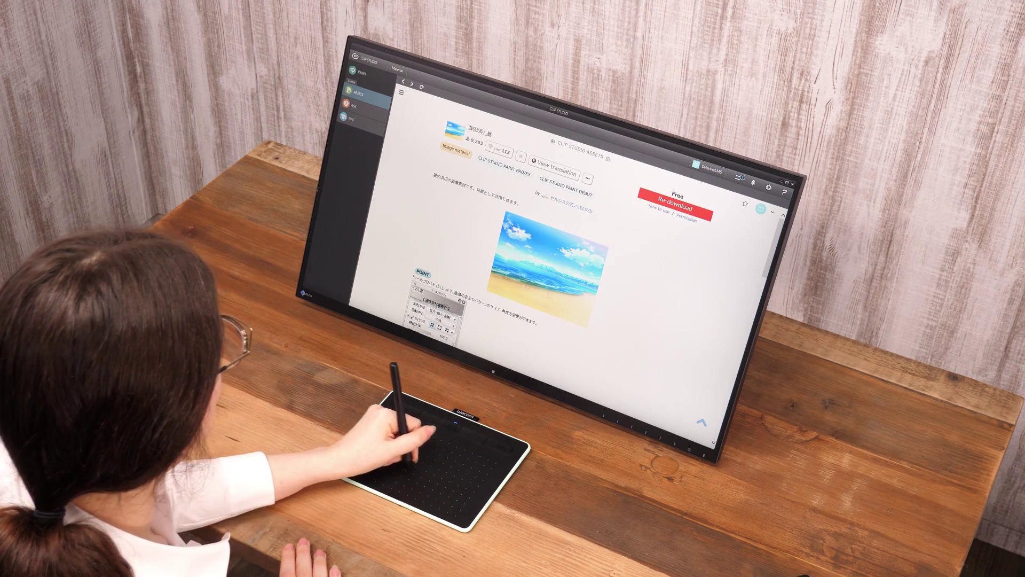
pyautogui.click(69, 54)
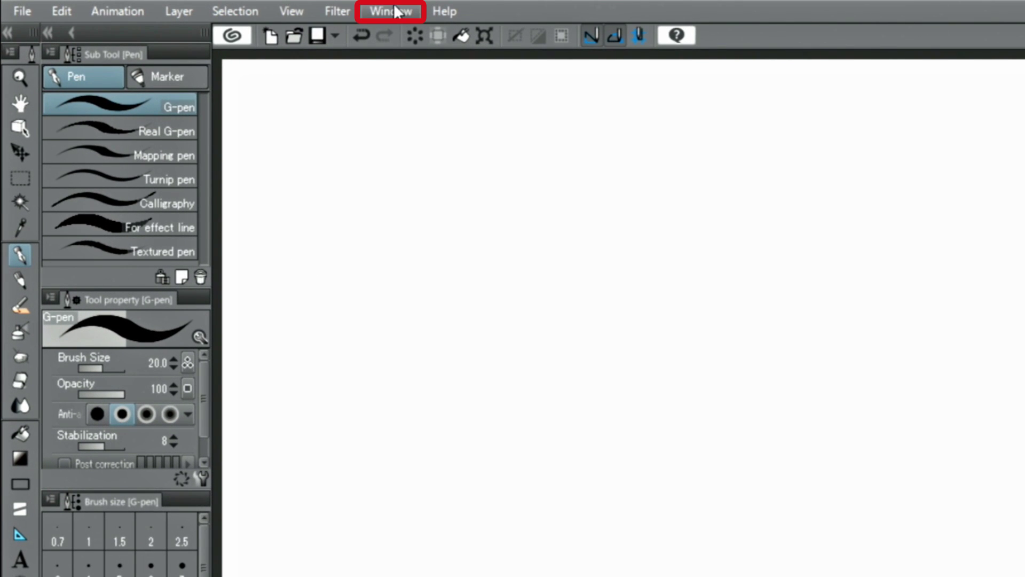
# Show the Material [Color pattern] palette from the Window menu.
pyautogui.click(395, 10)
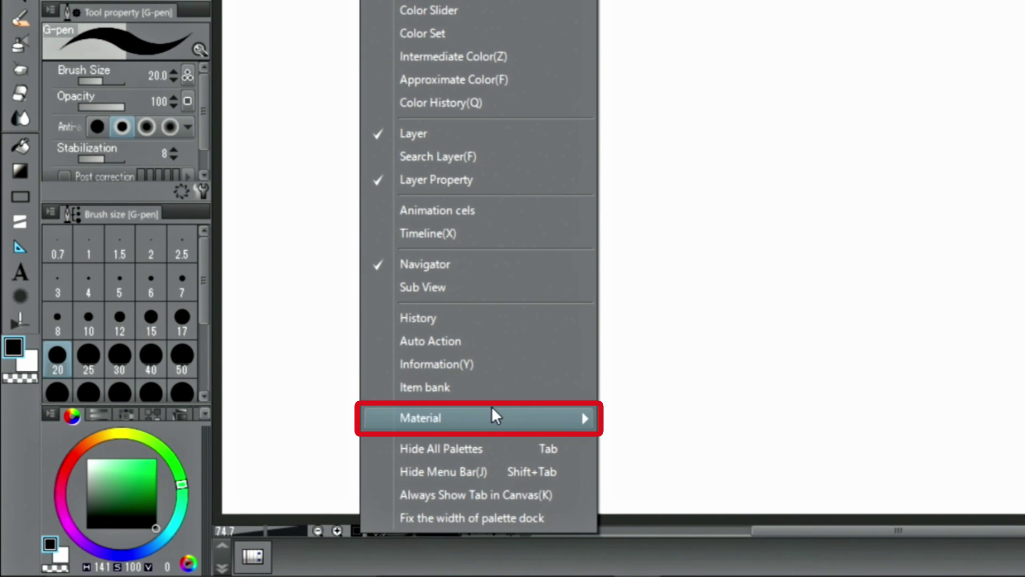
pyautogui.moveTo(496, 416)
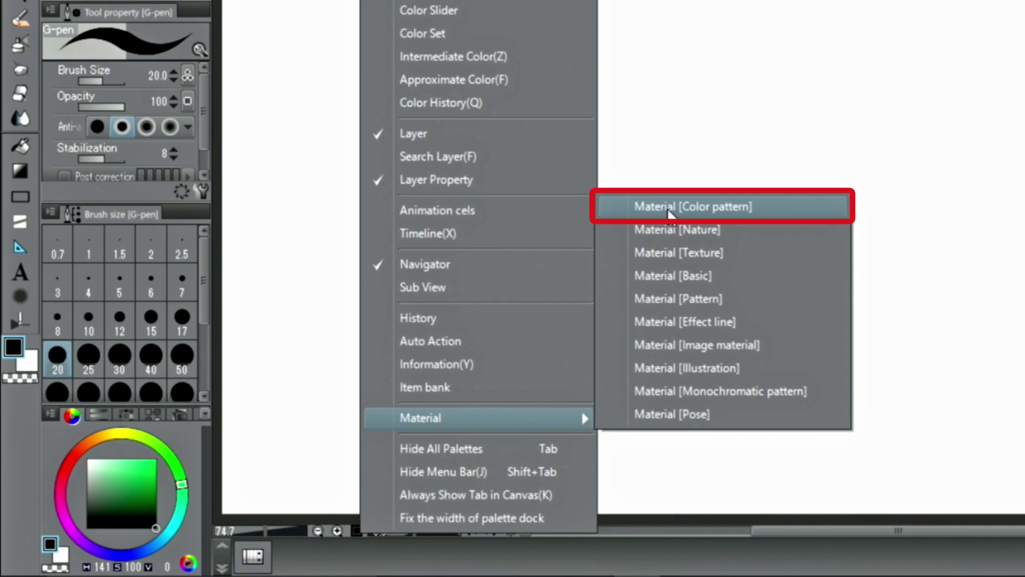
pyautogui.click(669, 214)
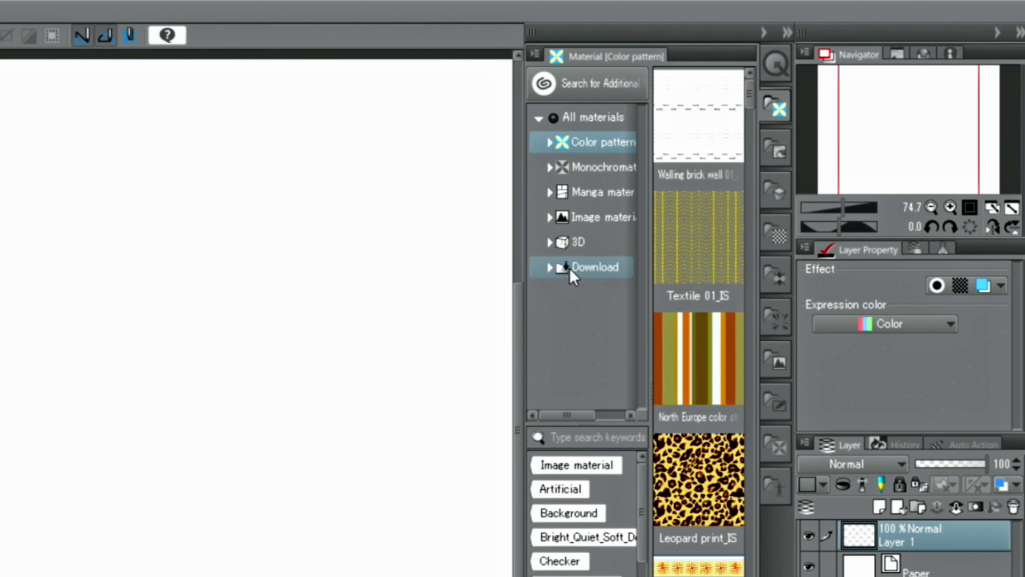
# Place the downloaded 海(砂浜)_昼 image on the canvas as its own layer and zoom out to view it.
pyautogui.click(568, 268)
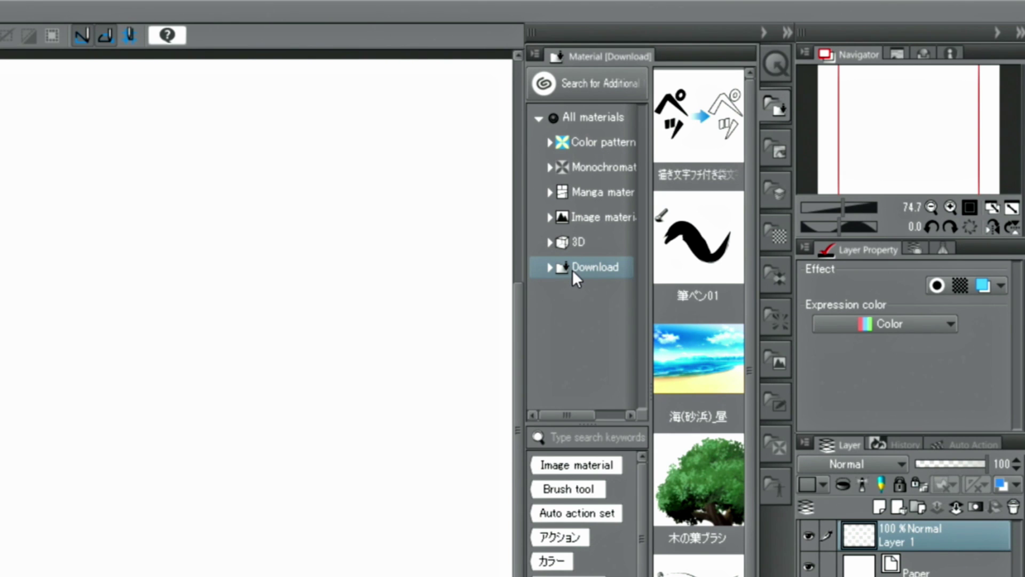
pyautogui.click(703, 367)
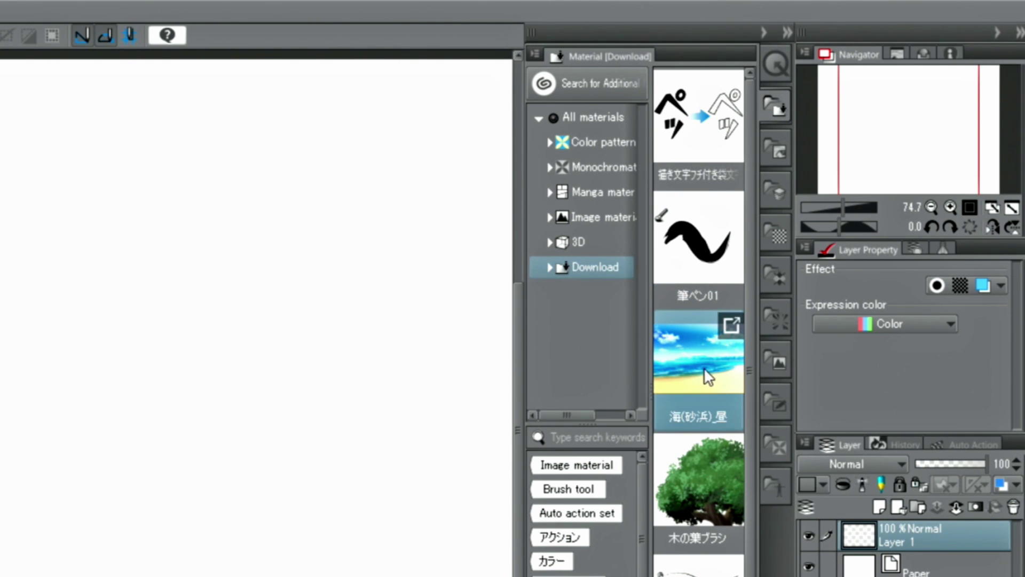
pyautogui.moveTo(703, 367); pyautogui.dragTo(289, 430)
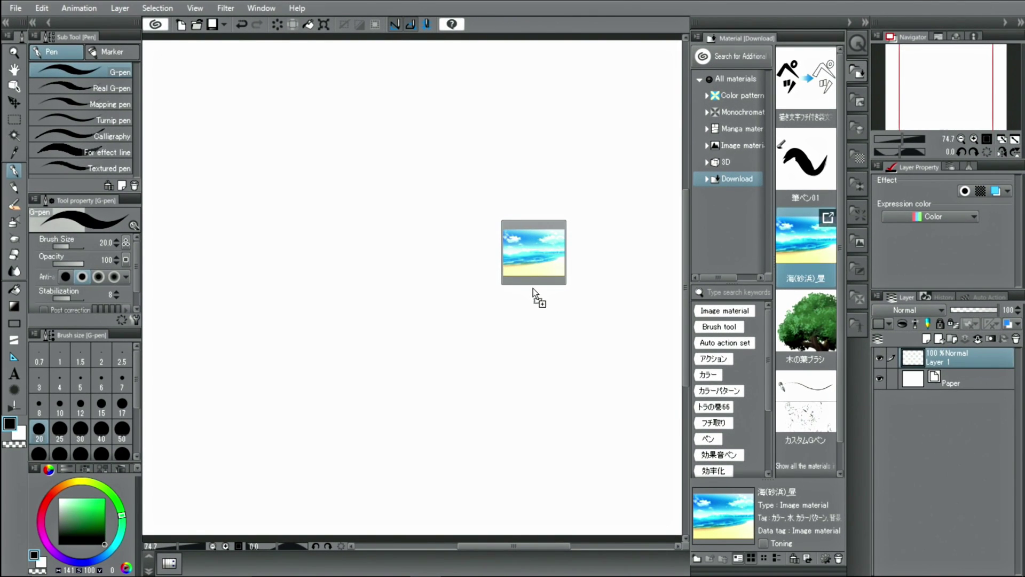
pyautogui.moveTo(532, 287); pyautogui.dragTo(534, 287)
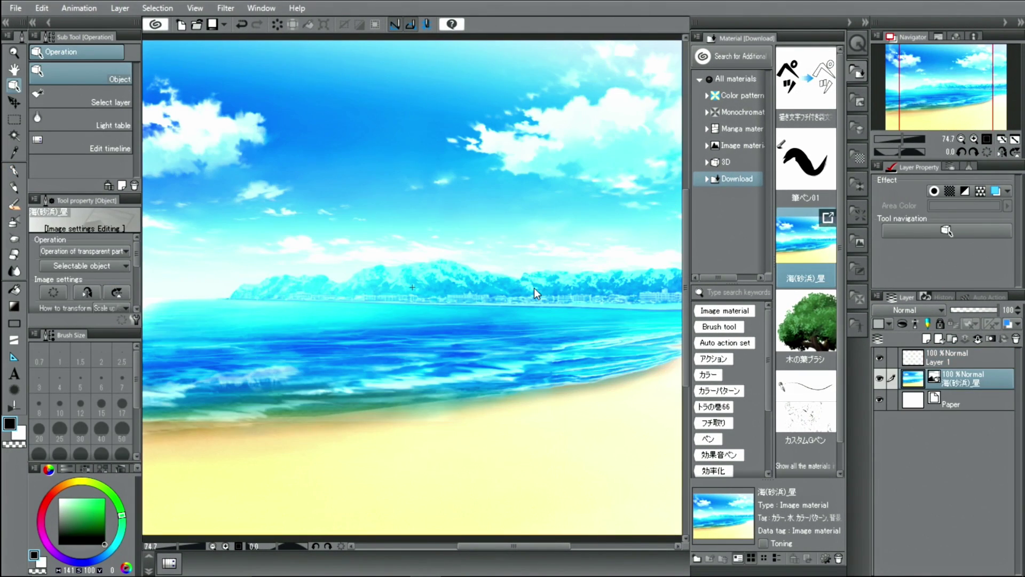
pyautogui.click(961, 139)
pyautogui.click(962, 138)
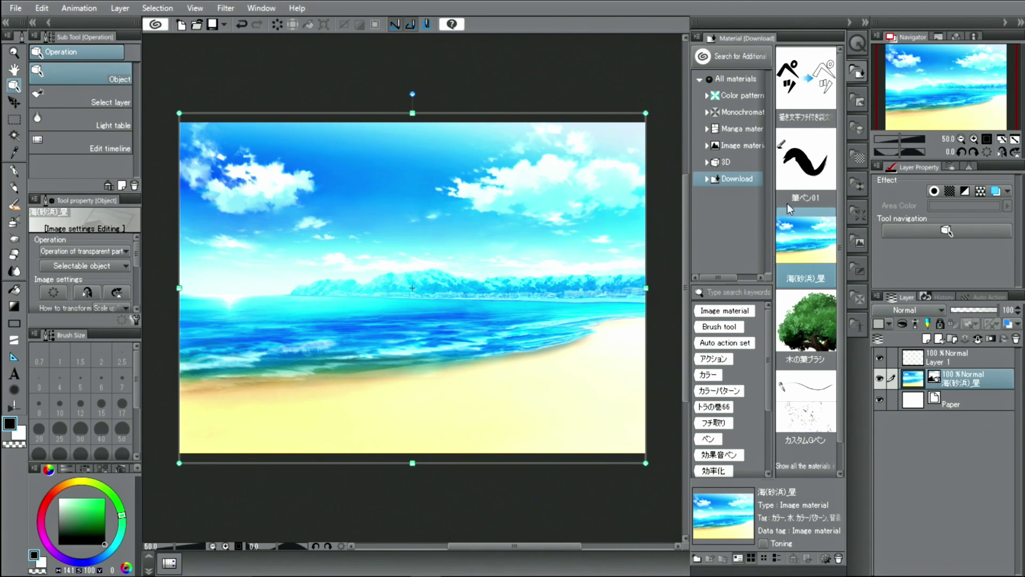
pyautogui.click(815, 176)
# Add the downloaded 木の葉ブラシ brush to the Decoration brushes in the sub tool palette.
pyautogui.moveTo(819, 171)
pyautogui.mouseDown()
pyautogui.moveTo(630, 235)
pyautogui.moveTo(425, 231)
pyautogui.moveTo(416, 245)
pyautogui.moveTo(426, 243)
pyautogui.mouseUp()
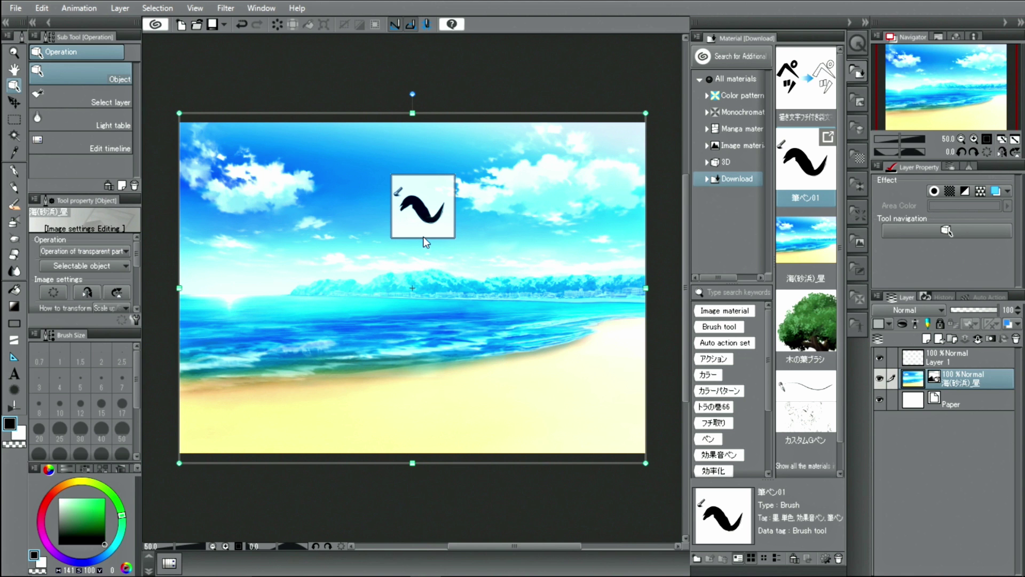
pyautogui.moveTo(424, 238); pyautogui.dragTo(422, 239)
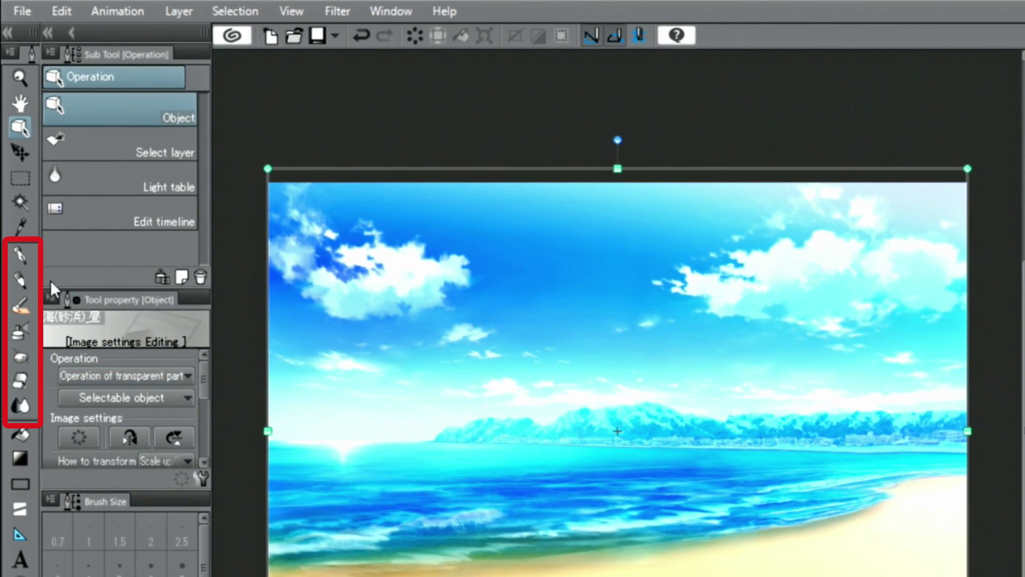
pyautogui.click(16, 251)
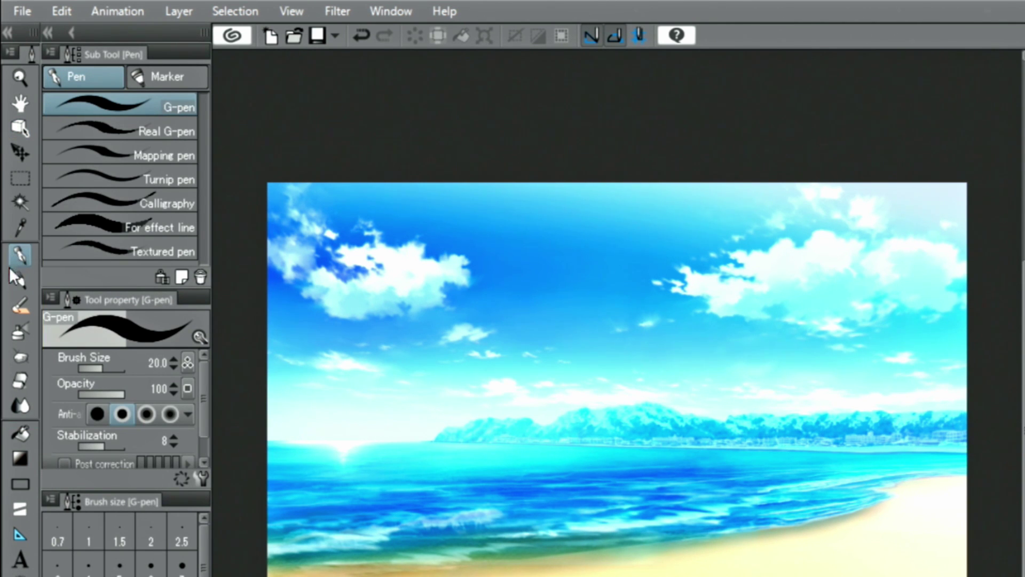
pyautogui.click(22, 356)
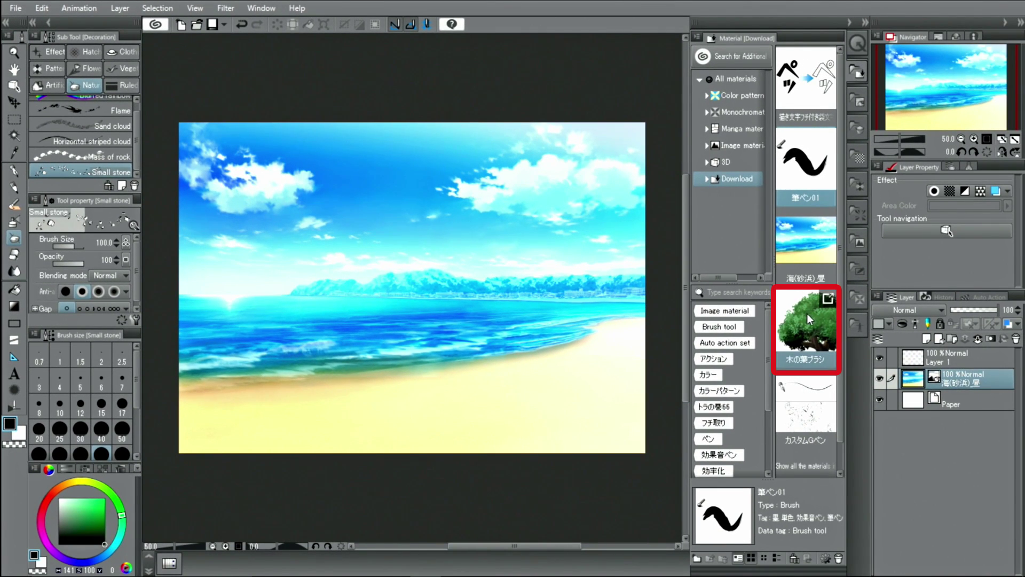
pyautogui.moveTo(810, 319)
pyautogui.mouseDown()
pyautogui.moveTo(616, 340)
pyautogui.moveTo(268, 308)
pyautogui.moveTo(138, 235)
pyautogui.moveTo(87, 168)
pyautogui.mouseUp()
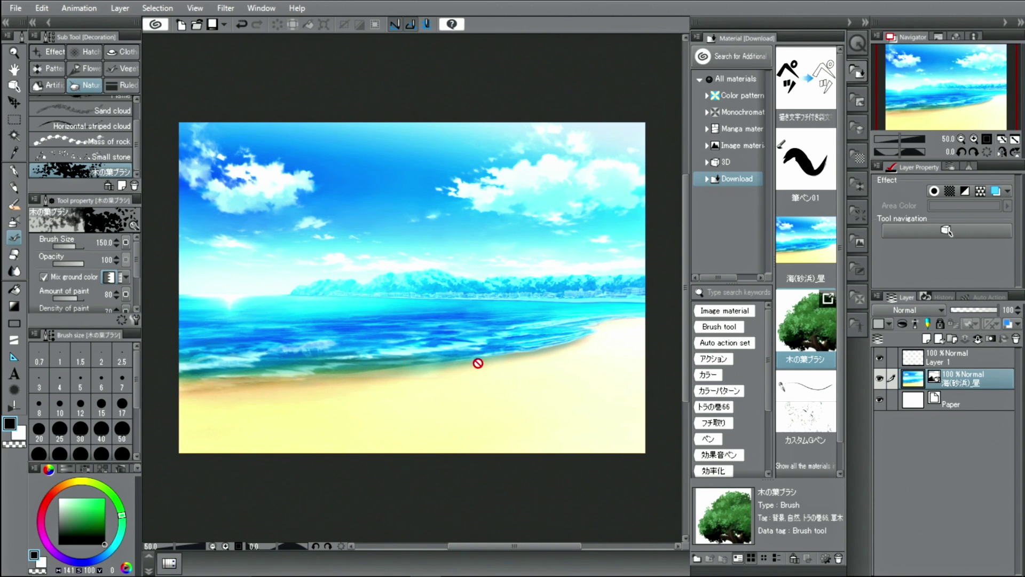
# Register the 筆ペン01 brush material to the sub tool palette and confirm the message.
pyautogui.click(815, 178)
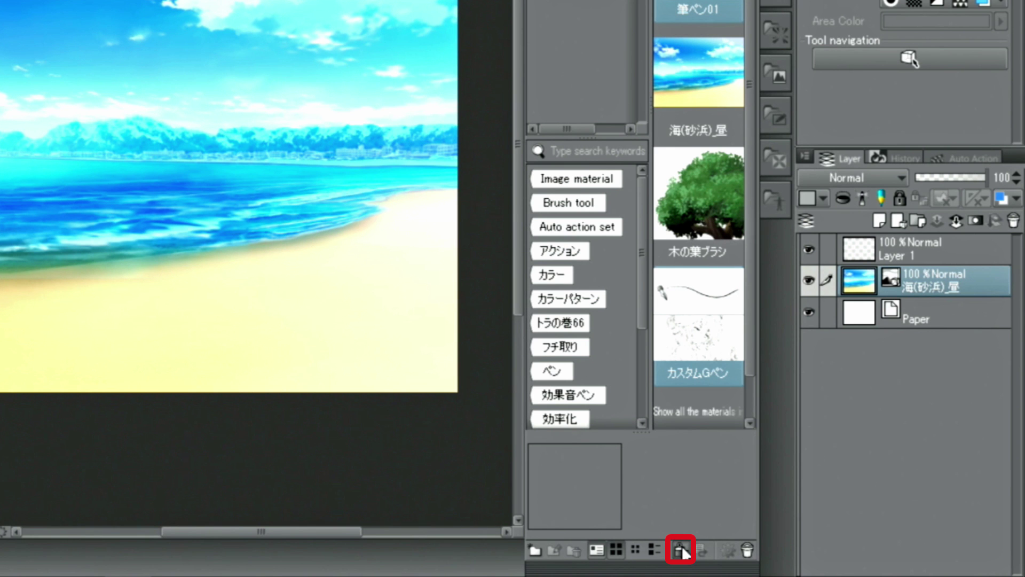
pyautogui.click(680, 551)
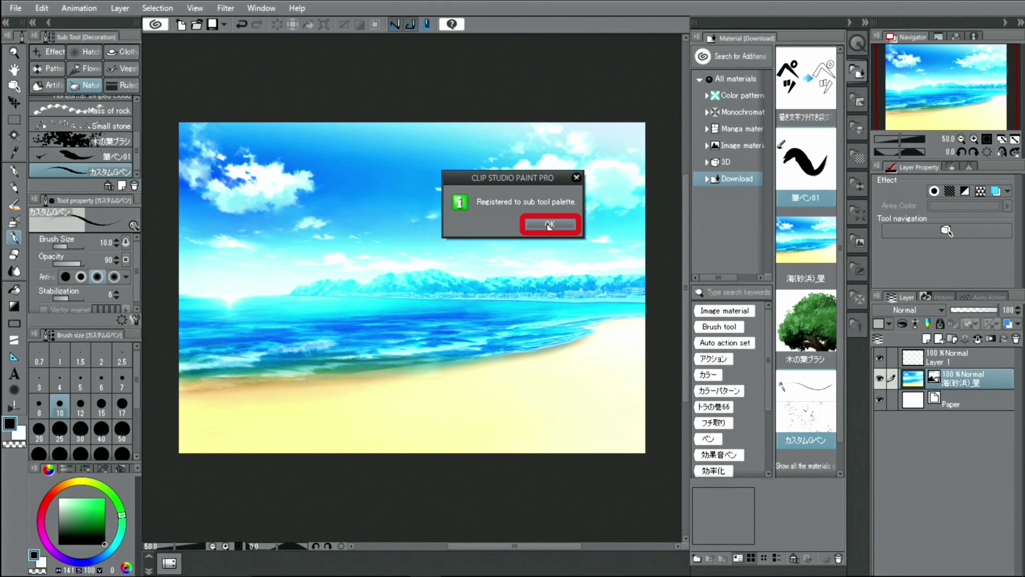
pyautogui.click(543, 224)
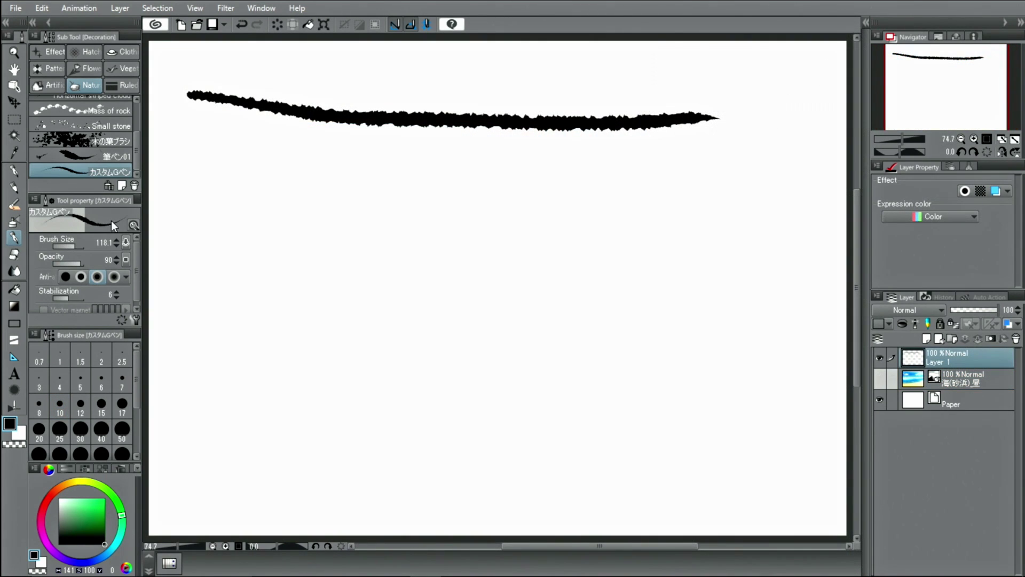
# Draw test strokes with カスタムGペン at size 28.7, then with 筆ペン01.
pyautogui.click(69, 246)
pyautogui.moveTo(199, 125)
pyautogui.mouseDown()
pyautogui.moveTo(511, 169)
pyautogui.moveTo(679, 157)
pyautogui.mouseUp()
pyautogui.click(82, 152)
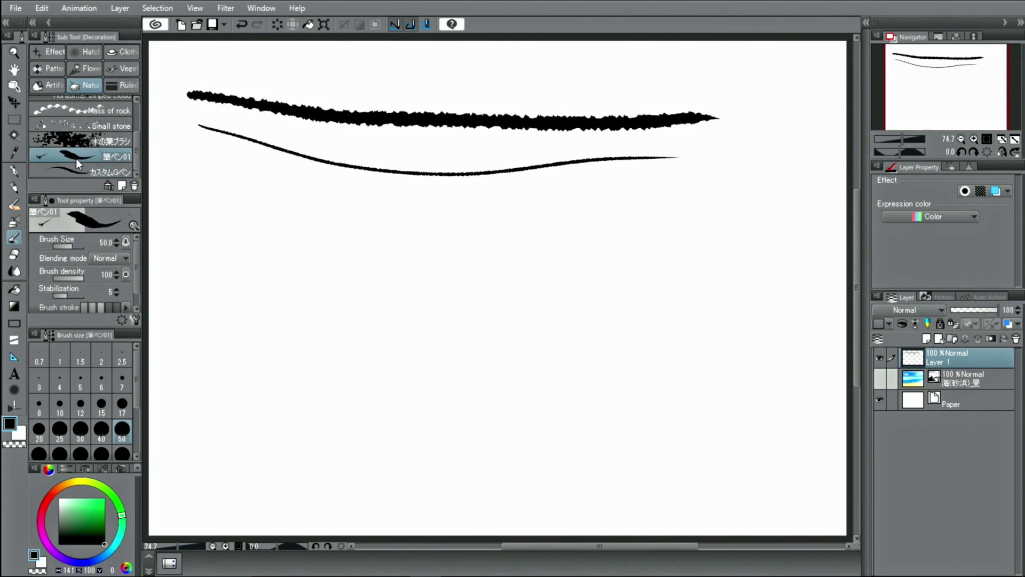
pyautogui.moveTo(199, 242); pyautogui.dragTo(368, 258)
pyautogui.moveTo(430, 259); pyautogui.dragTo(625, 247)
pyautogui.moveTo(686, 239); pyautogui.dragTo(793, 245)
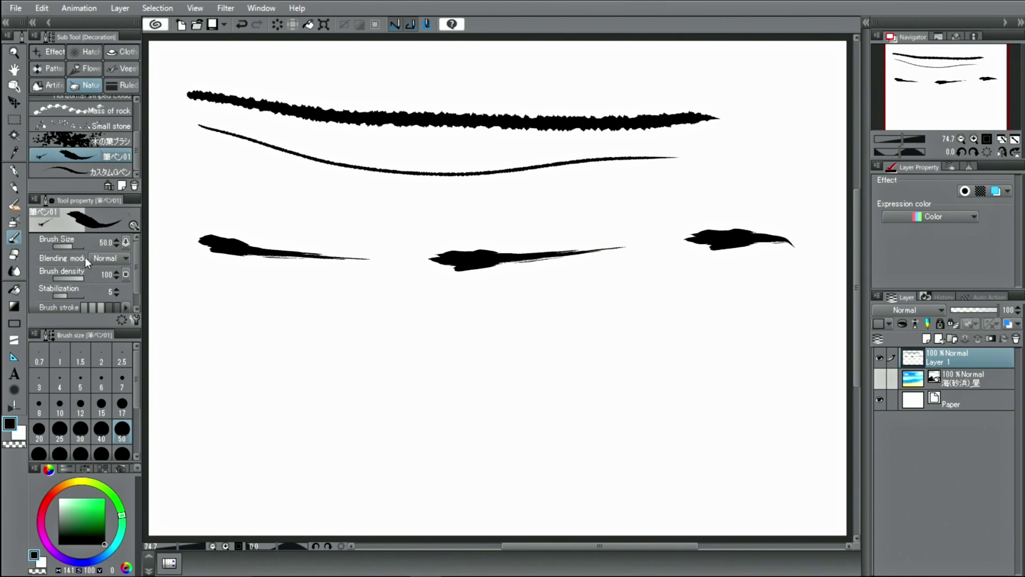
# Paint a huge stroke at brush size 216.5, then clear all test strokes from the layer.
pyautogui.moveTo(75, 245); pyautogui.dragTo(78, 246)
pyautogui.moveTo(235, 354)
pyautogui.mouseDown()
pyautogui.moveTo(291, 366)
pyautogui.moveTo(577, 370)
pyautogui.moveTo(812, 359)
pyautogui.mouseUp()
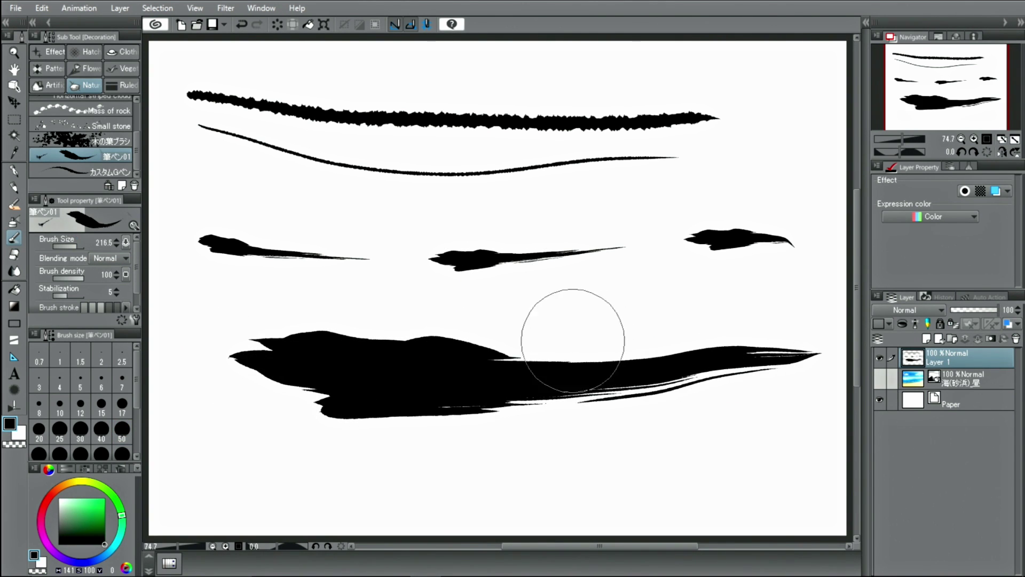
pyautogui.click(271, 20)
# With the 木の葉ブラシ leaf brush in green, paint the tree foliage and darker shading.
pyautogui.click(86, 141)
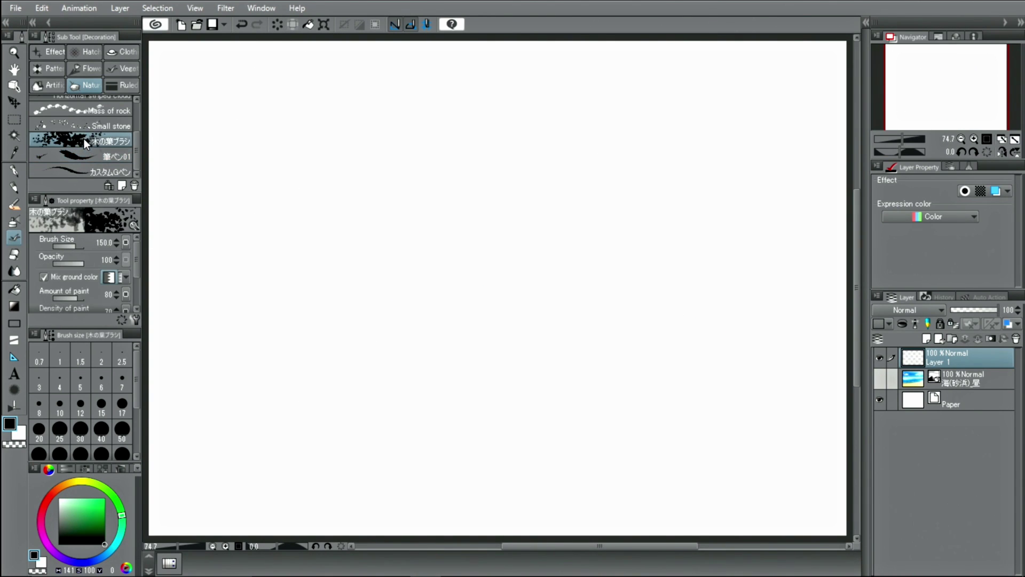
pyautogui.click(99, 528)
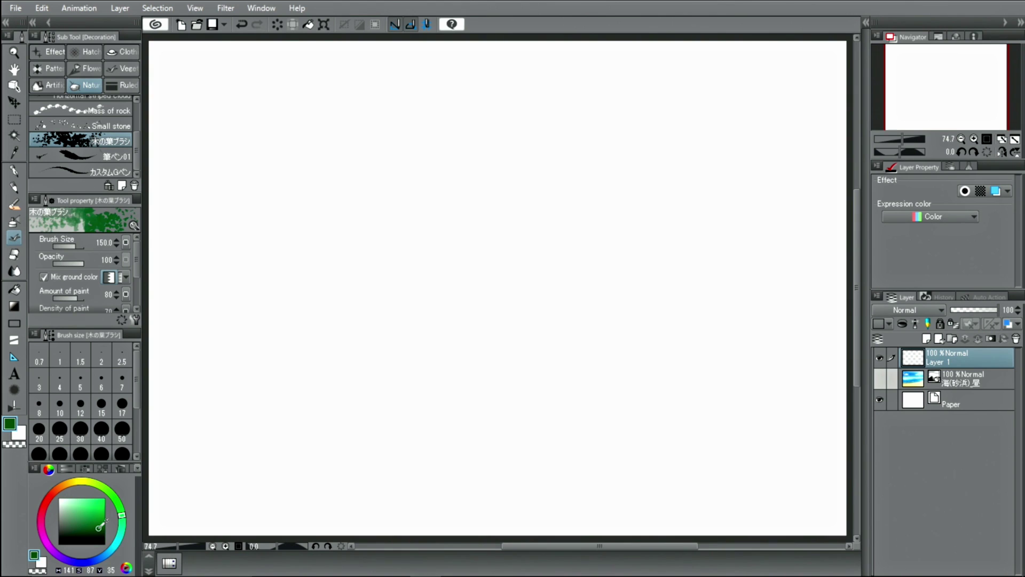
pyautogui.moveTo(359, 222)
pyautogui.mouseDown()
pyautogui.moveTo(366, 178)
pyautogui.moveTo(357, 211)
pyautogui.moveTo(392, 258)
pyautogui.moveTo(488, 272)
pyautogui.moveTo(336, 331)
pyautogui.moveTo(340, 257)
pyautogui.moveTo(271, 198)
pyautogui.moveTo(286, 236)
pyautogui.moveTo(251, 289)
pyautogui.moveTo(177, 263)
pyautogui.moveTo(165, 311)
pyautogui.moveTo(249, 310)
pyautogui.moveTo(177, 357)
pyautogui.moveTo(221, 377)
pyautogui.moveTo(341, 328)
pyautogui.moveTo(271, 385)
pyautogui.moveTo(343, 340)
pyautogui.moveTo(427, 353)
pyautogui.moveTo(443, 382)
pyautogui.moveTo(517, 396)
pyautogui.moveTo(473, 324)
pyautogui.moveTo(497, 306)
pyautogui.moveTo(506, 334)
pyautogui.moveTo(540, 315)
pyautogui.moveTo(581, 326)
pyautogui.moveTo(525, 284)
pyautogui.moveTo(570, 368)
pyautogui.moveTo(566, 405)
pyautogui.moveTo(678, 453)
pyautogui.moveTo(612, 483)
pyautogui.moveTo(705, 505)
pyautogui.mouseUp()
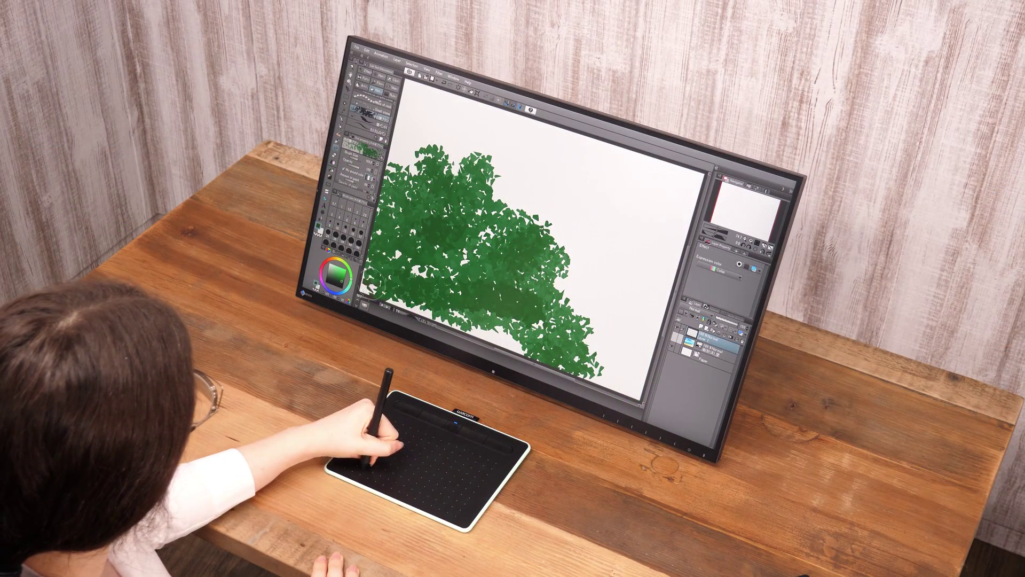
pyautogui.moveTo(390, 315)
pyautogui.mouseDown()
pyautogui.moveTo(560, 342)
pyautogui.moveTo(427, 299)
pyautogui.moveTo(480, 229)
pyautogui.mouseUp()
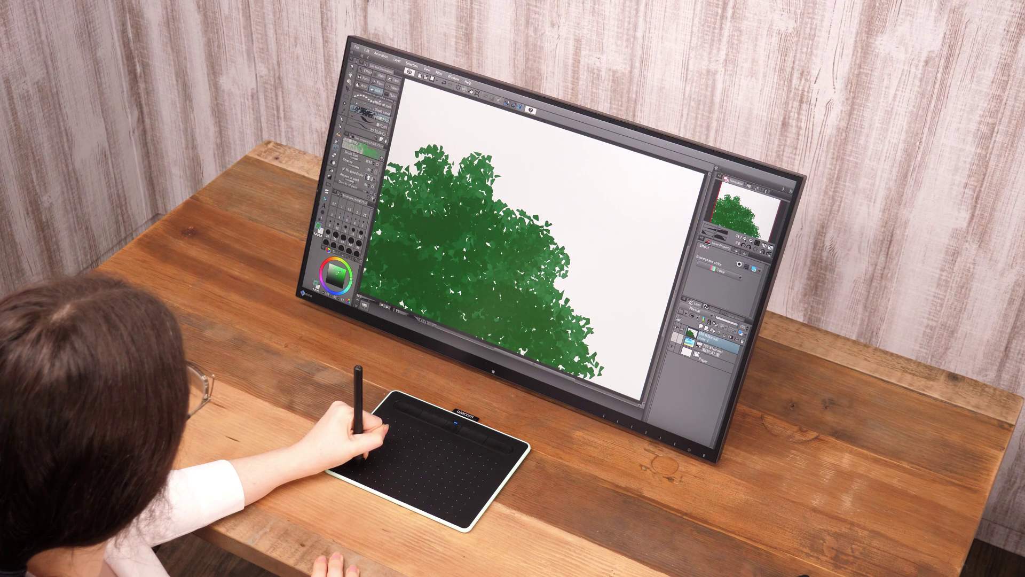
# Add light-green leaf highlights across the upper, right and lower foliage, filling gaps.
pyautogui.moveTo(409, 206)
pyautogui.mouseDown()
pyautogui.moveTo(471, 288)
pyautogui.moveTo(427, 262)
pyautogui.moveTo(411, 208)
pyautogui.moveTo(395, 198)
pyautogui.mouseUp()
pyautogui.moveTo(462, 295)
pyautogui.mouseDown()
pyautogui.moveTo(483, 308)
pyautogui.moveTo(489, 334)
pyautogui.mouseUp()
pyautogui.moveTo(553, 251)
pyautogui.mouseDown()
pyautogui.moveTo(558, 264)
pyautogui.moveTo(525, 255)
pyautogui.moveTo(477, 191)
pyautogui.moveTo(486, 176)
pyautogui.moveTo(502, 211)
pyautogui.mouseUp()
pyautogui.moveTo(550, 282); pyautogui.dragTo(574, 309)
pyautogui.moveTo(483, 235)
pyautogui.mouseDown()
pyautogui.moveTo(427, 181)
pyautogui.moveTo(454, 235)
pyautogui.moveTo(513, 240)
pyautogui.mouseUp()
pyautogui.moveTo(483, 299); pyautogui.dragTo(492, 320)
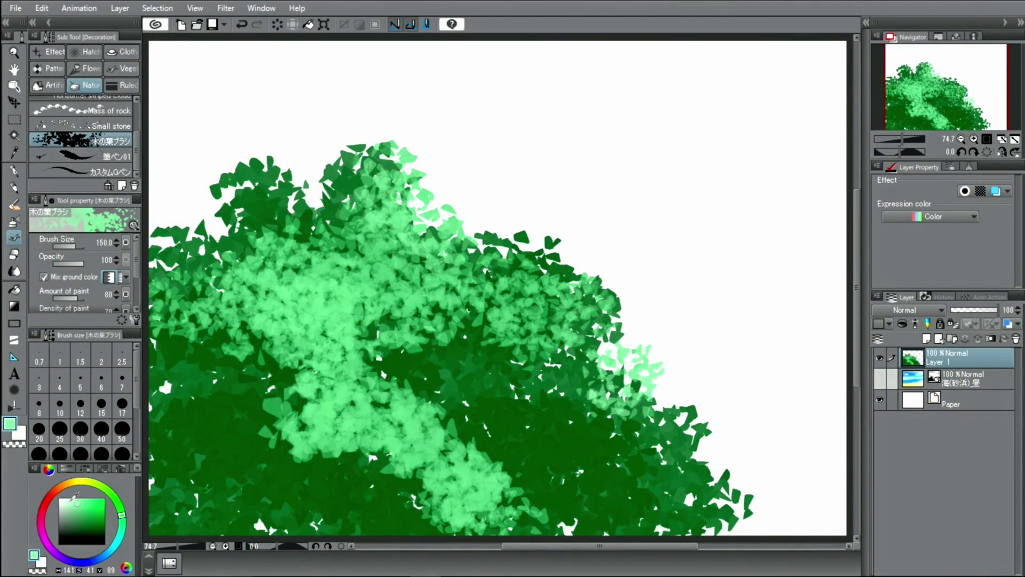
# Paint pale-green leaves in the lower-middle, right and left-middle foliage.
pyautogui.click(67, 501)
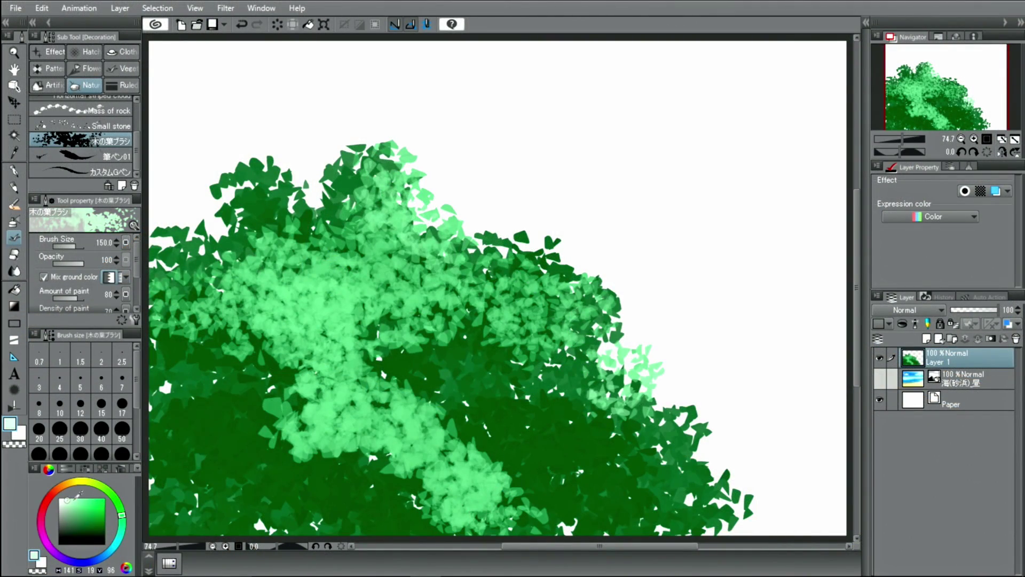
pyautogui.moveTo(384, 385); pyautogui.dragTo(427, 440)
pyautogui.moveTo(487, 297); pyautogui.dragTo(560, 313)
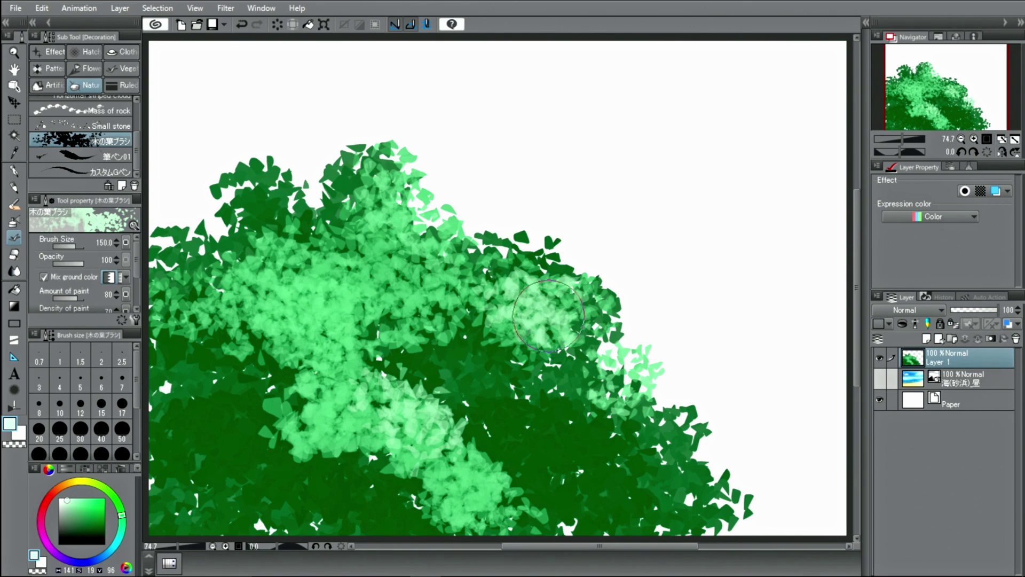
pyautogui.moveTo(245, 256)
pyautogui.mouseDown()
pyautogui.moveTo(271, 271)
pyautogui.moveTo(326, 320)
pyautogui.mouseUp()
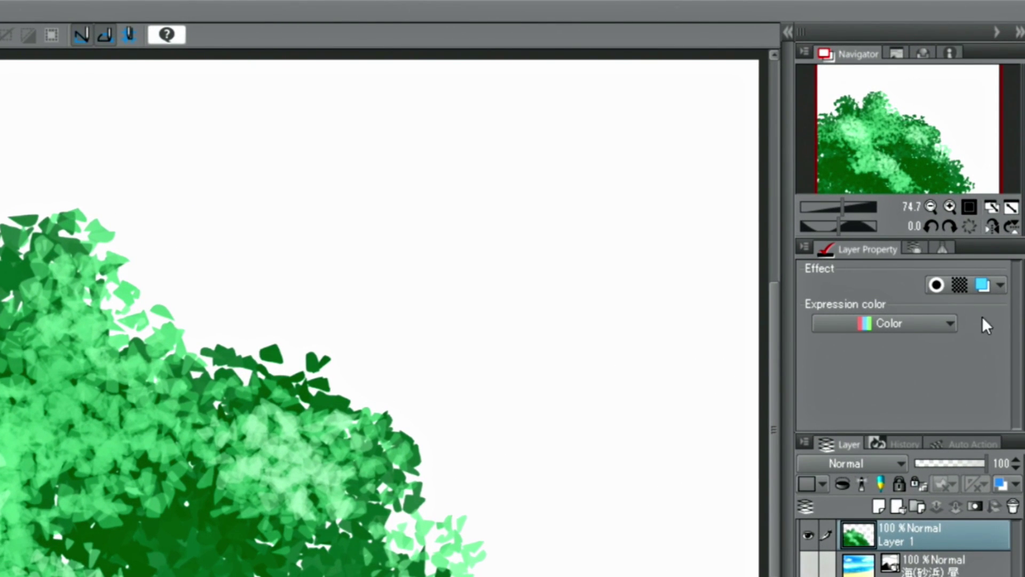
# Turn Layer 1 into a 60-frequency grey halftone tone and extend the foliage toward the bottom-right.
pyautogui.click(961, 284)
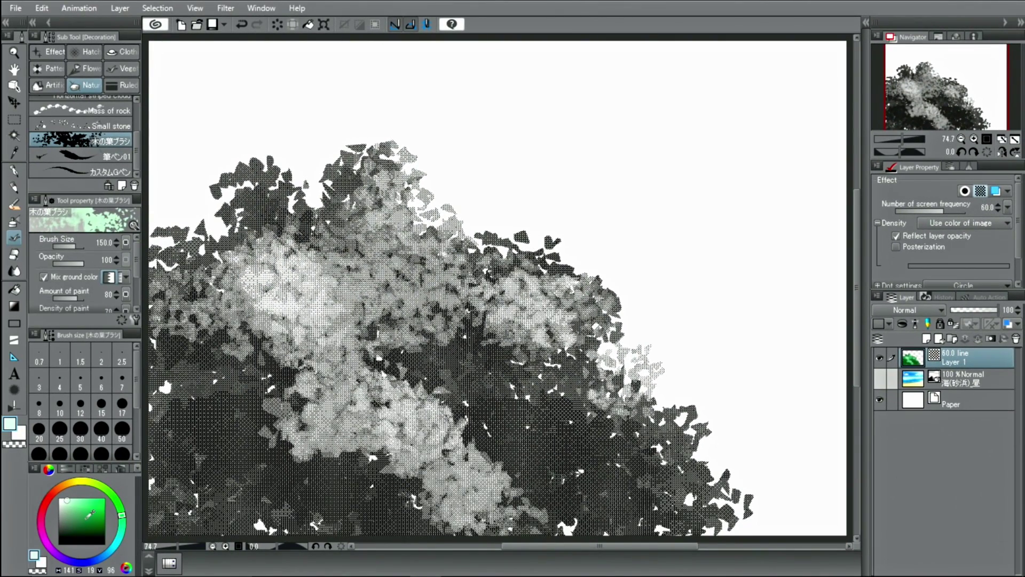
pyautogui.moveTo(89, 514)
pyautogui.mouseDown()
pyautogui.moveTo(102, 526)
pyautogui.moveTo(104, 518)
pyautogui.mouseUp()
pyautogui.moveTo(715, 427)
pyautogui.mouseDown()
pyautogui.moveTo(742, 481)
pyautogui.moveTo(788, 509)
pyautogui.moveTo(728, 416)
pyautogui.moveTo(755, 396)
pyautogui.moveTo(598, 435)
pyautogui.moveTo(513, 331)
pyautogui.moveTo(587, 395)
pyautogui.moveTo(587, 422)
pyautogui.mouseUp()
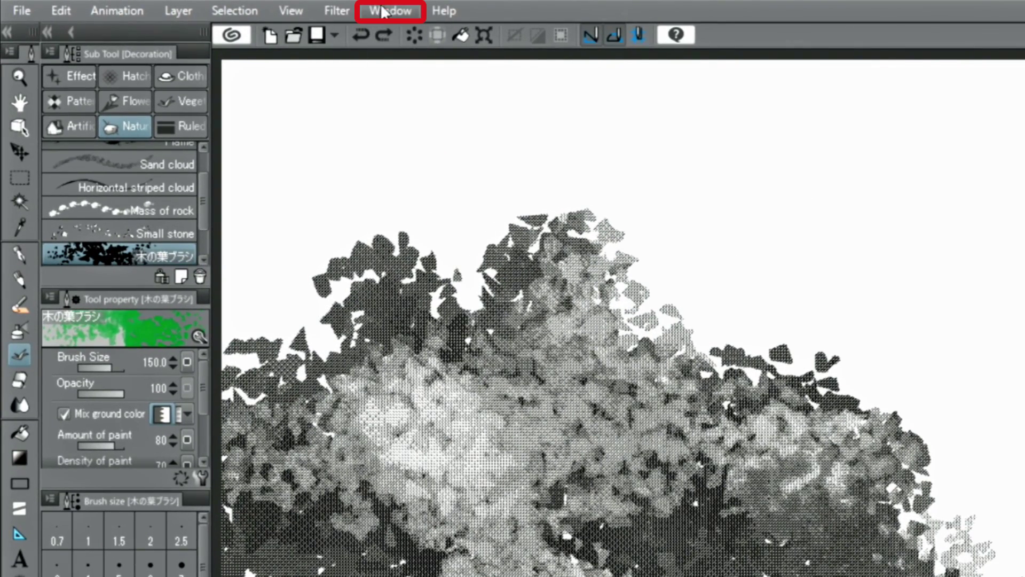
# Open the Material [Download] palette and register the 描き文字フチ付き袋文字化 auto action set.
pyautogui.click(384, 12)
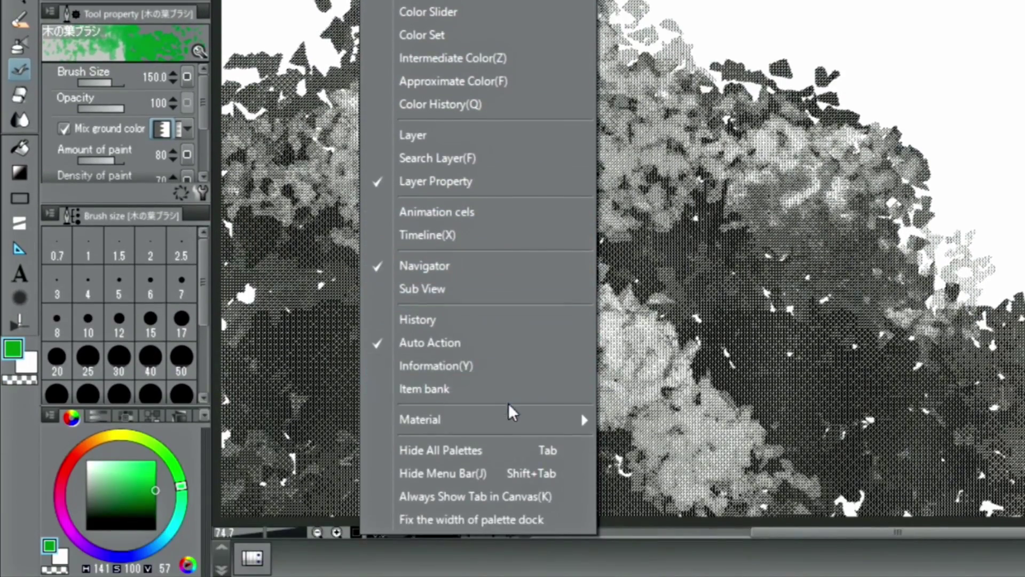
pyautogui.moveTo(507, 427)
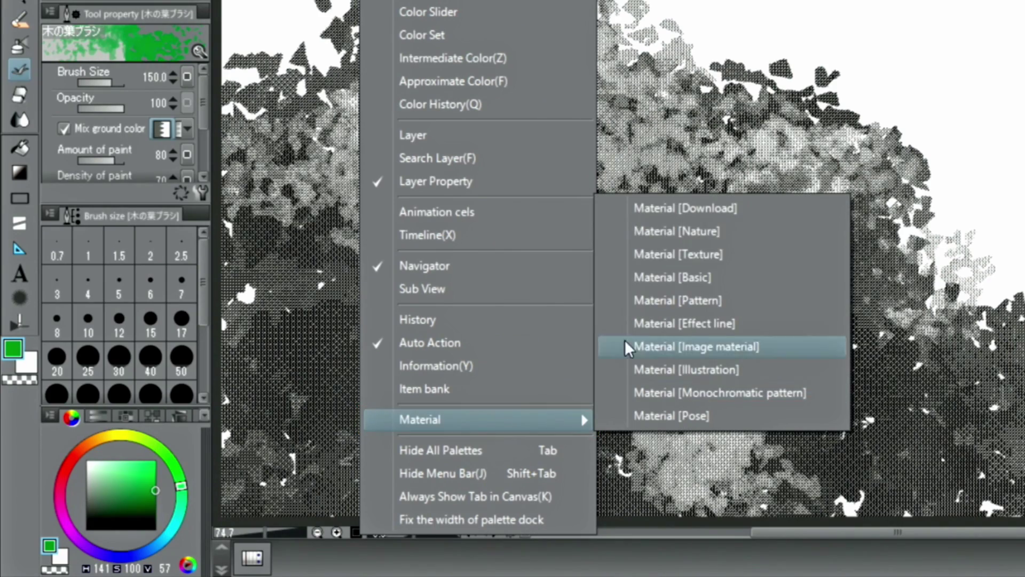
pyautogui.click(646, 209)
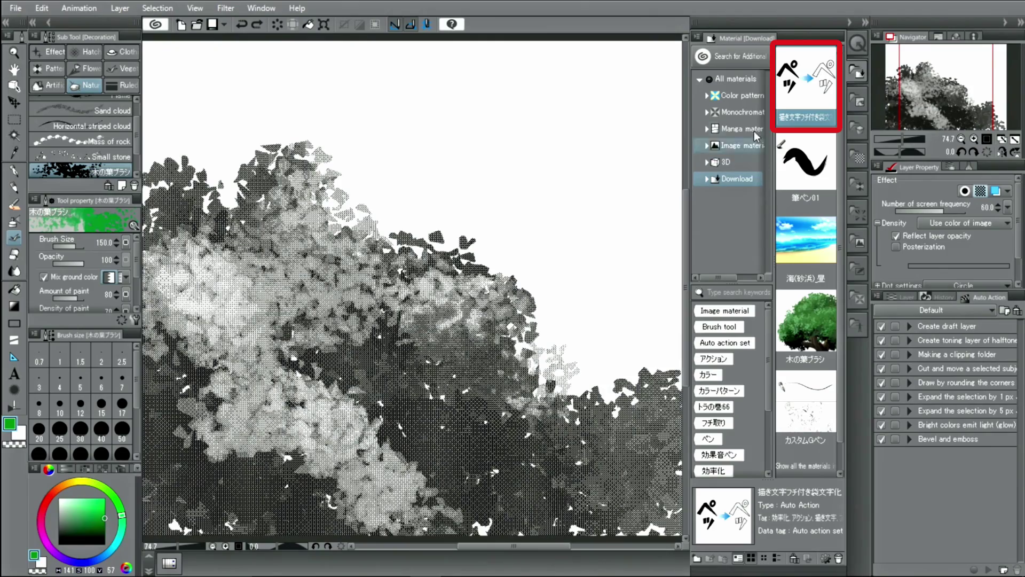
pyautogui.moveTo(807, 76)
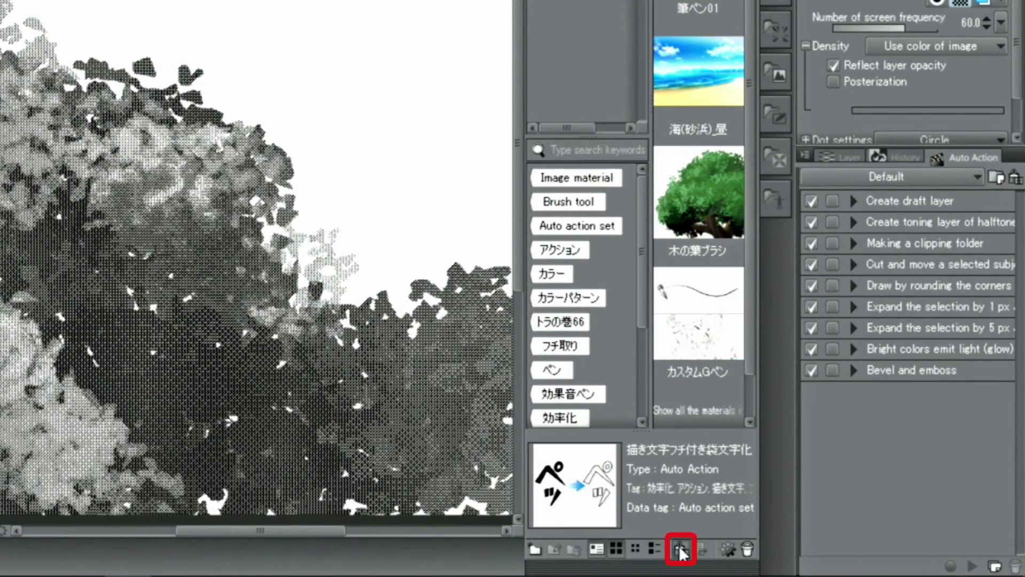
pyautogui.click(681, 551)
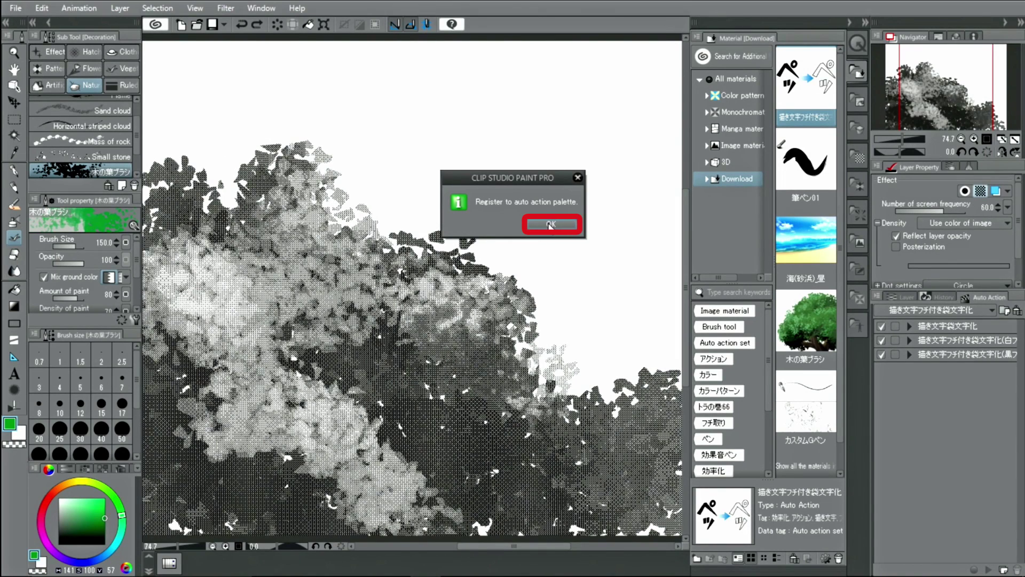
pyautogui.click(550, 225)
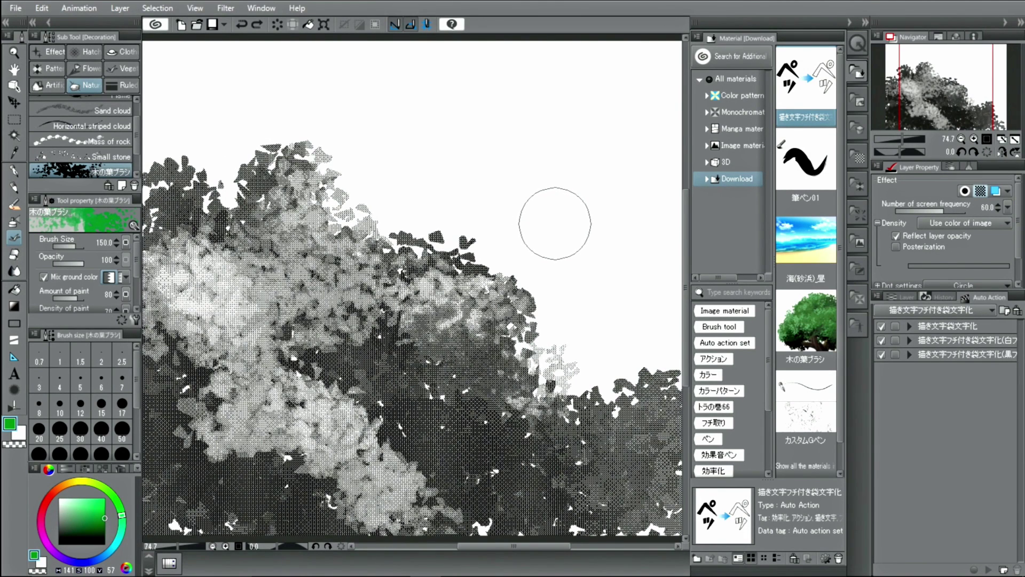